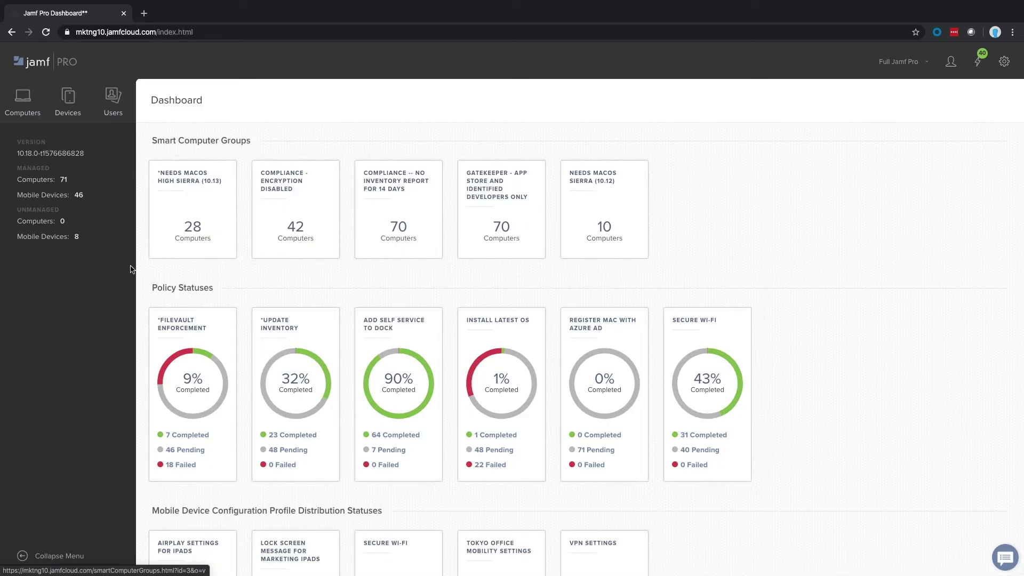
# Step: Review the Dashboard status cards, then bring up the full Jamf Pro Settings overview
pyautogui.scroll(-3, 233, 258)
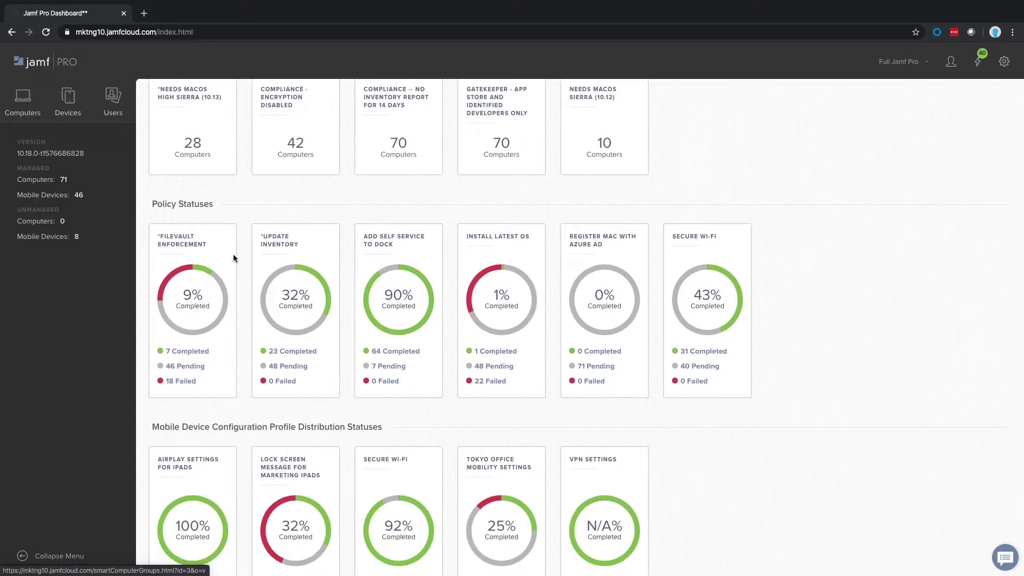
pyautogui.scroll(-3, 233, 257)
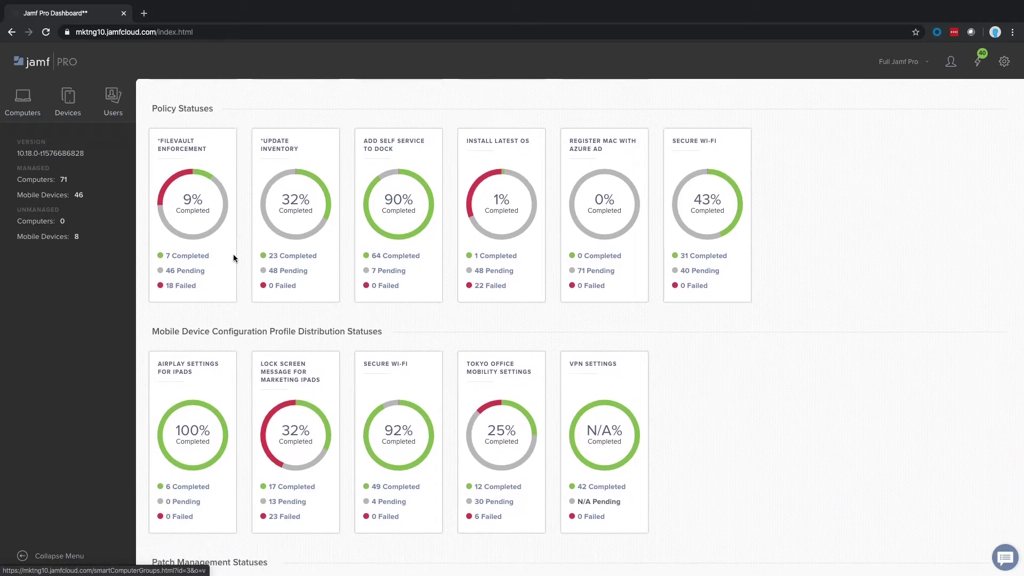
pyautogui.scroll(-3, 233, 258)
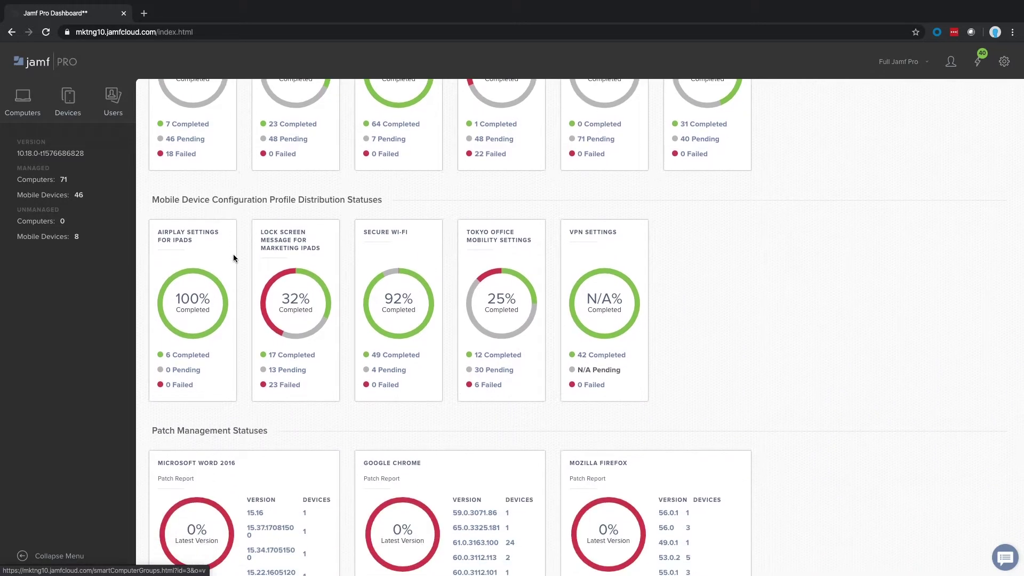
pyautogui.scroll(-2, 233, 258)
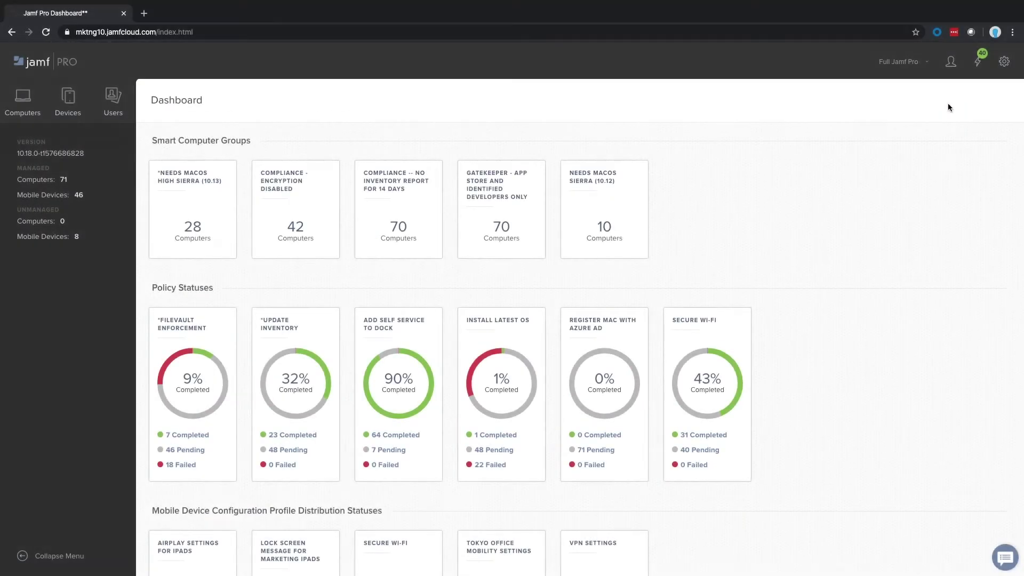
pyautogui.click(1002, 64)
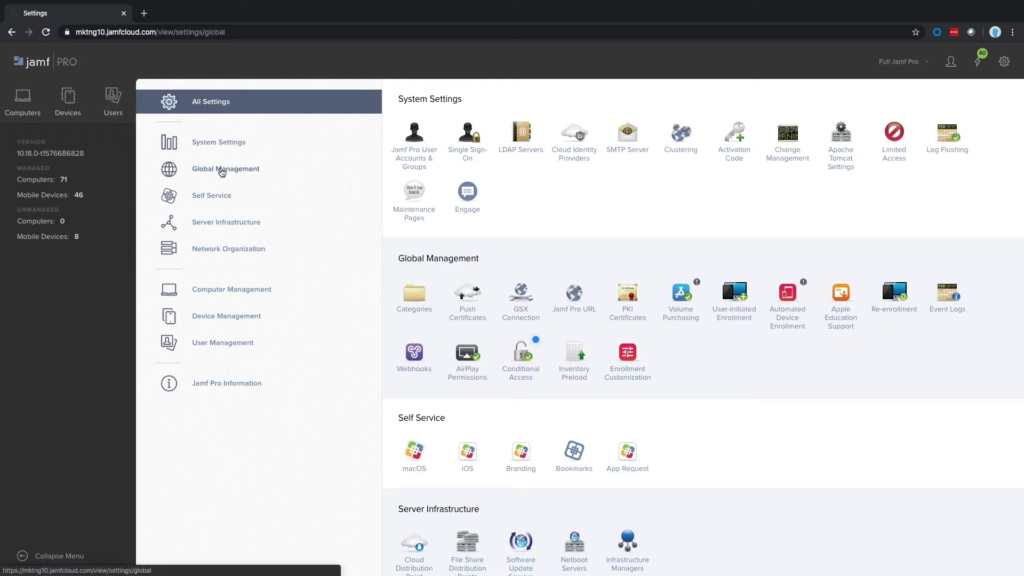
# Step: Filter Settings to Global Management and go to Automated Device Enrollment's PreStage Enrollments
pyautogui.click(222, 168)
pyautogui.click(793, 160)
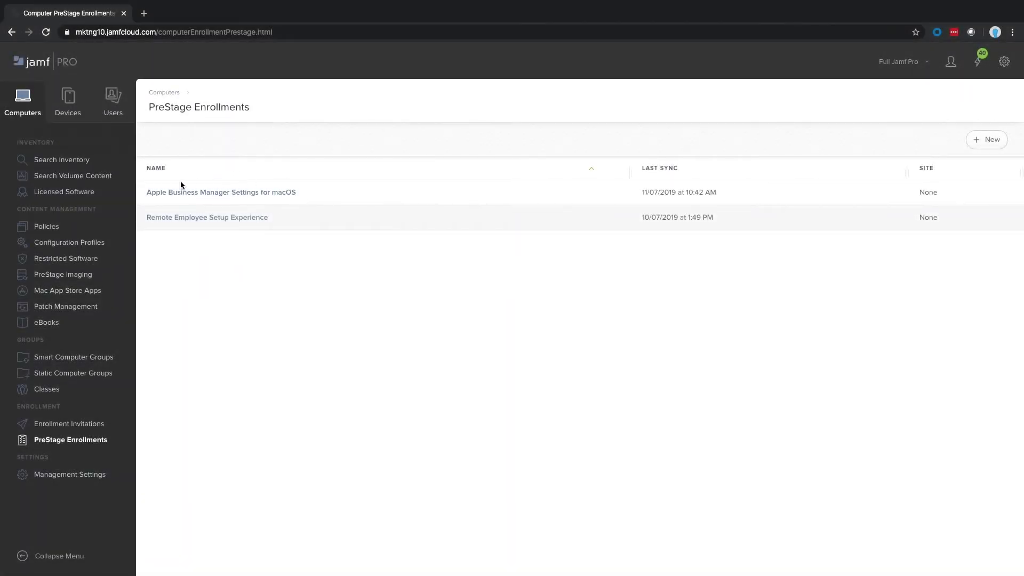
# Step: Open the Apple Business Manager Settings for macOS PreStage enrollment in edit mode
pyautogui.click(222, 193)
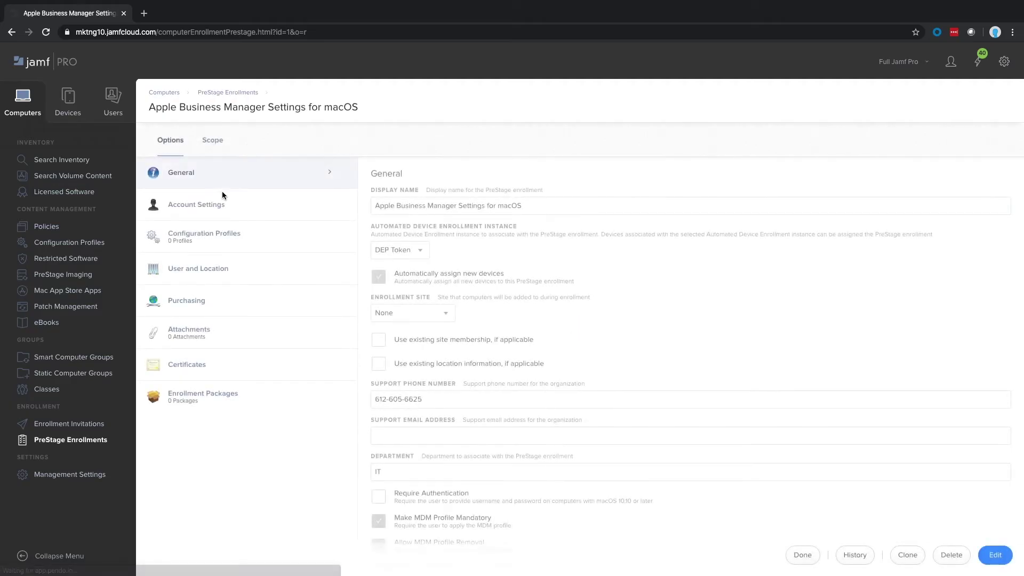
pyautogui.scroll(-1, 507, 255)
pyautogui.click(995, 553)
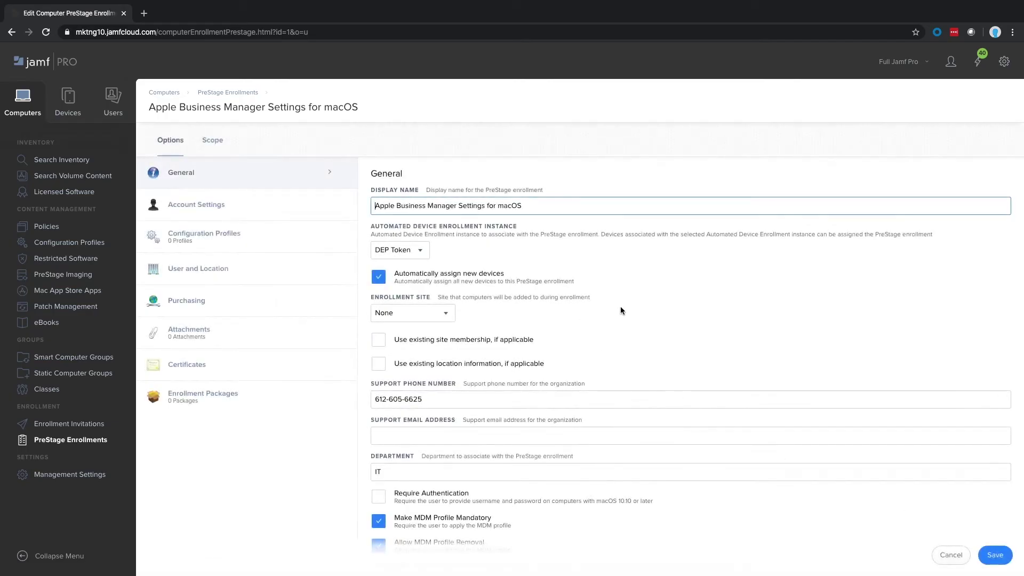
# Step: Toggle automatic device assignment, user authentication and mandatory MDM profile, then cancel the edits
pyautogui.scroll(-1, 620, 300)
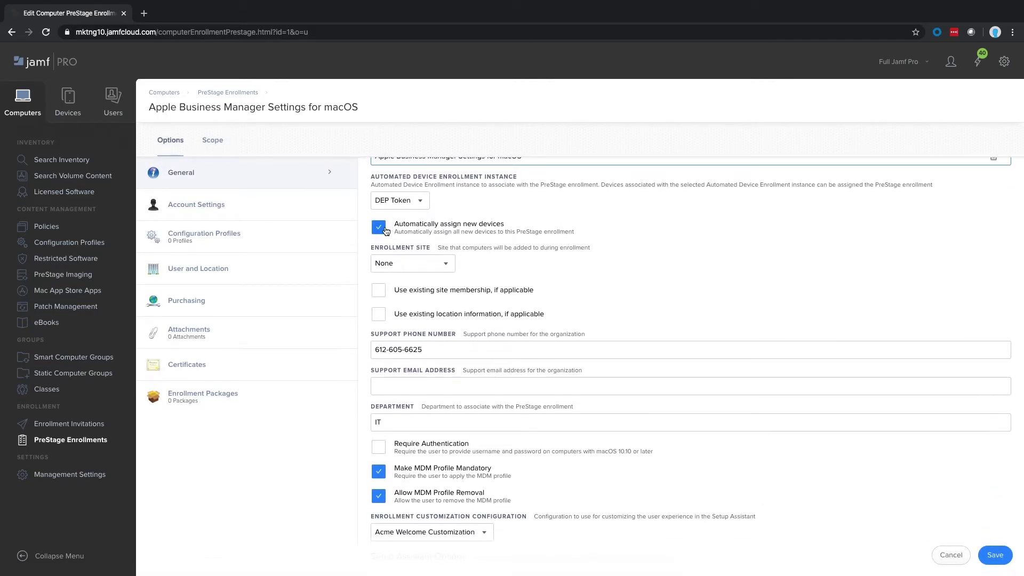
pyautogui.click(378, 228)
pyautogui.scroll(-3, 439, 244)
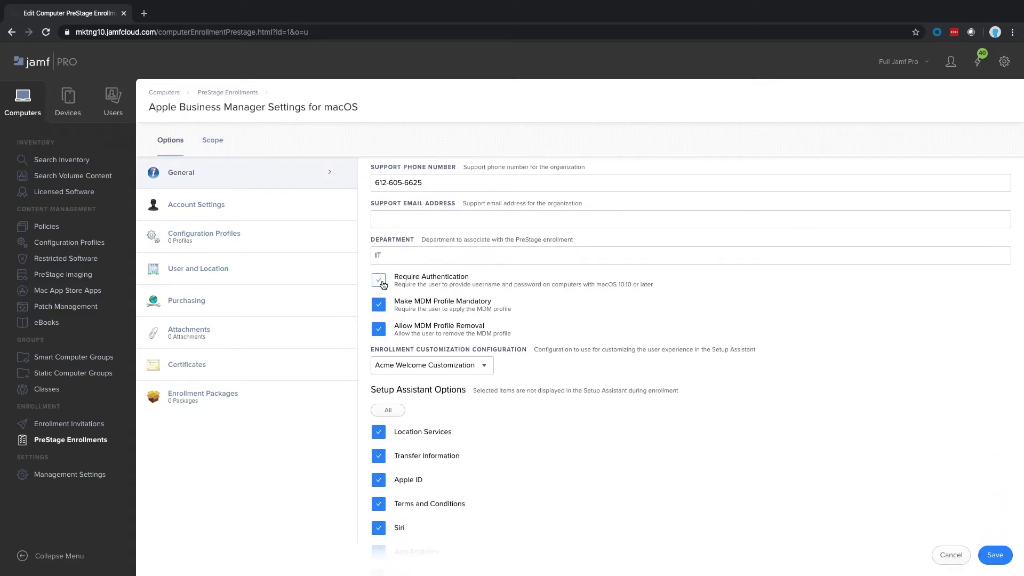
pyautogui.click(379, 287)
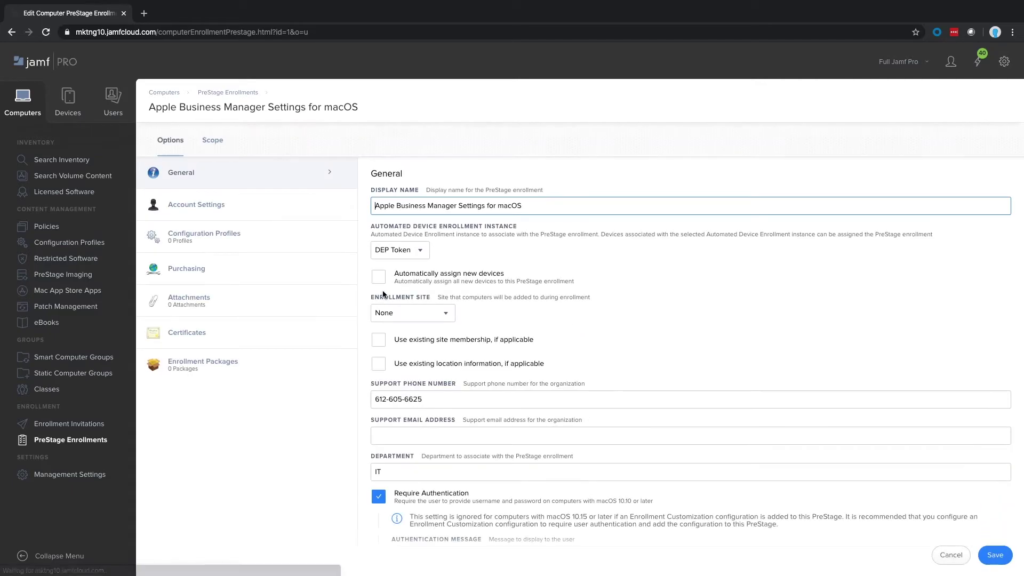
pyautogui.scroll(-5, 406, 311)
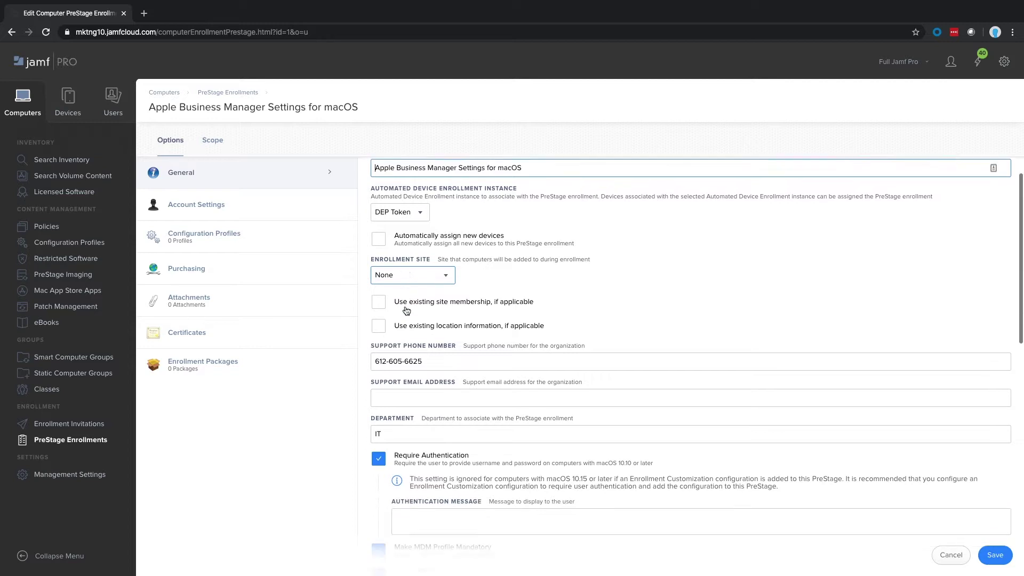
pyautogui.scroll(-1, 405, 309)
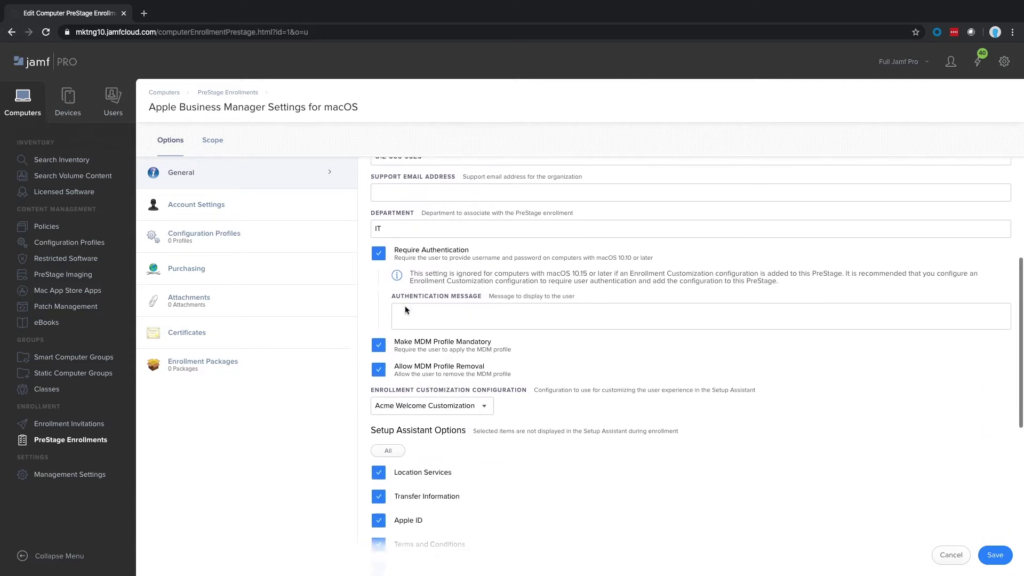
pyautogui.click(380, 318)
pyautogui.click(384, 319)
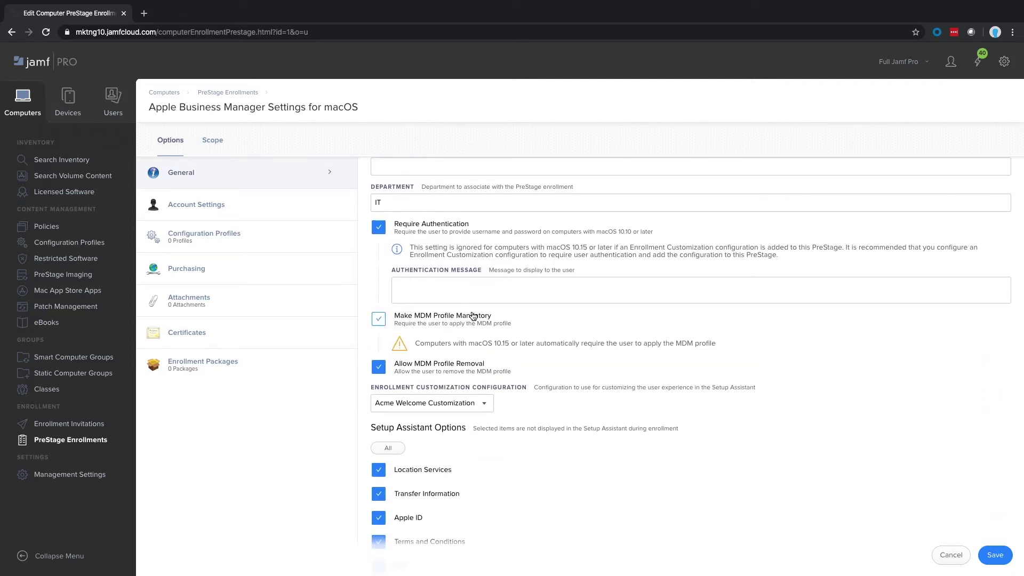
pyautogui.scroll(-2, 473, 315)
pyautogui.scroll(-2, 472, 315)
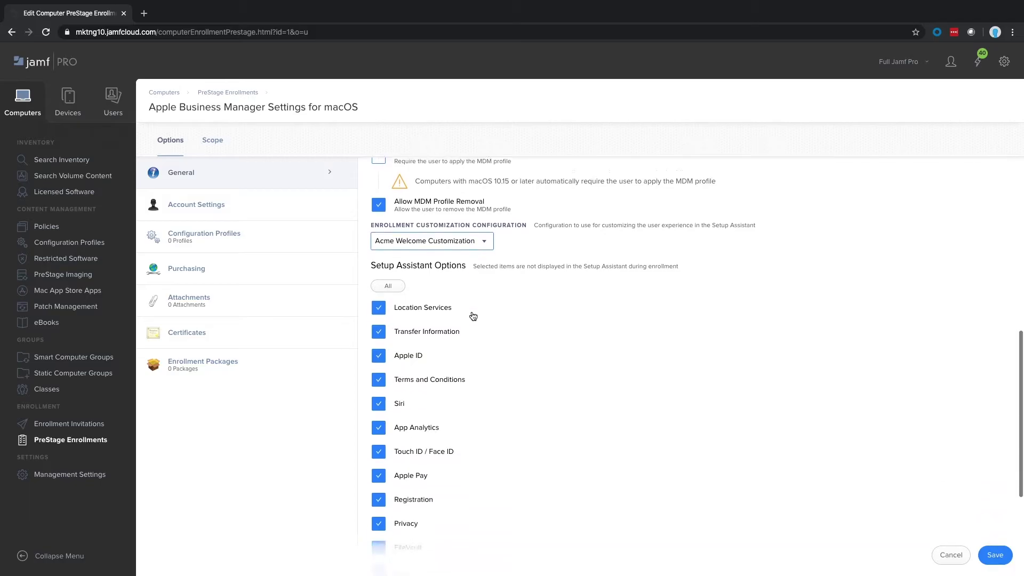
pyautogui.click(957, 555)
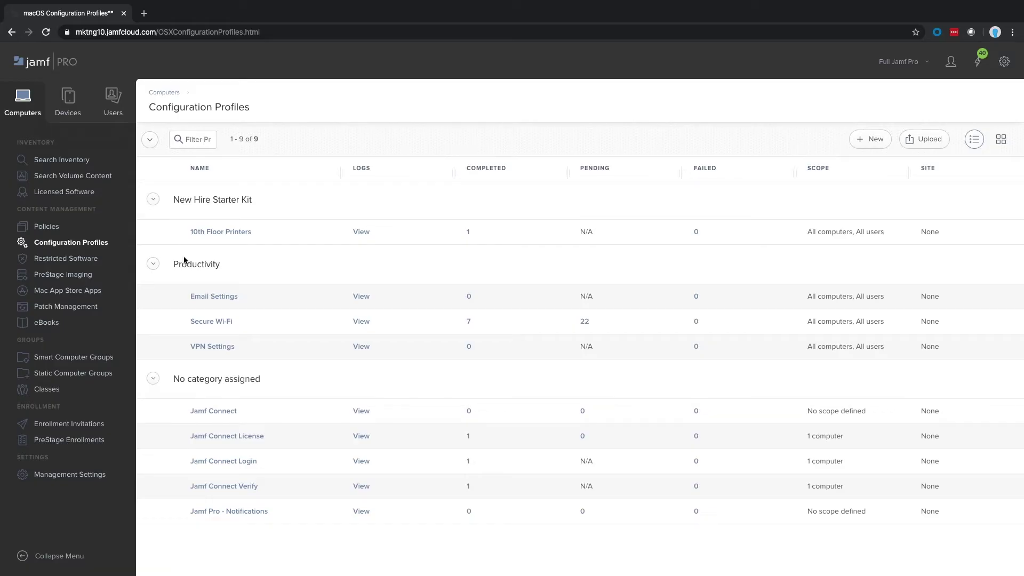
pyautogui.click(211, 346)
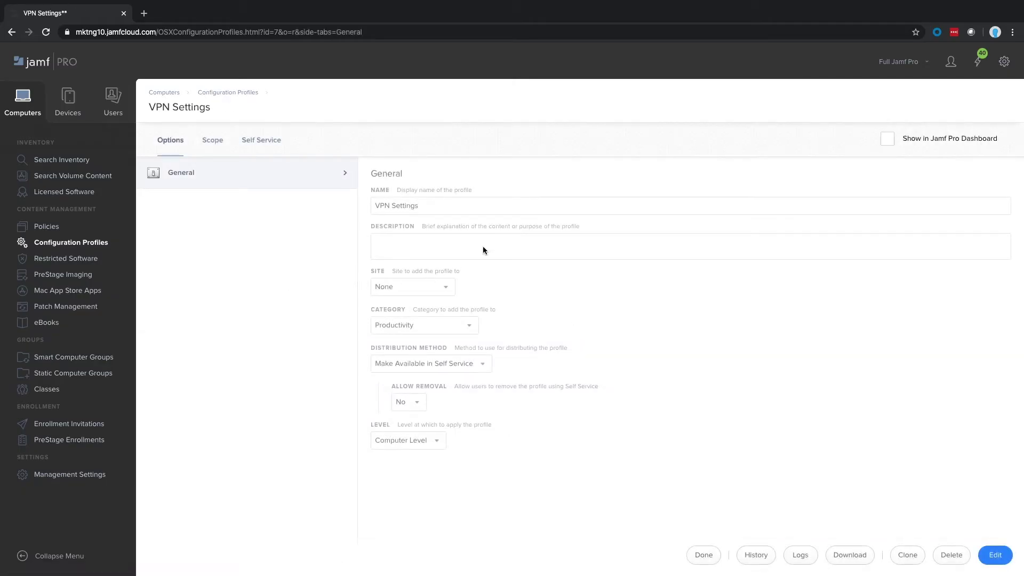
pyautogui.click(211, 150)
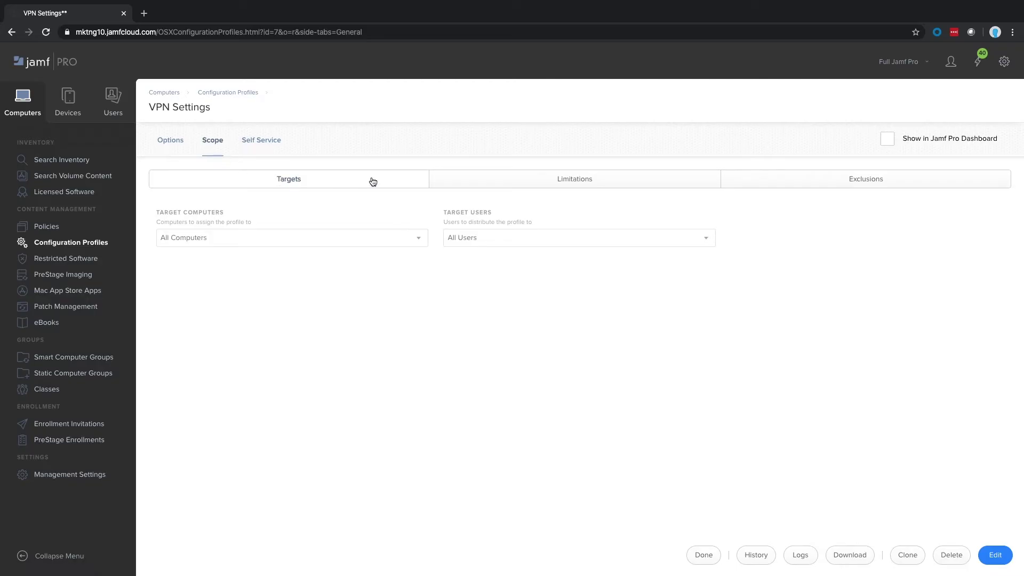
pyautogui.click(472, 182)
pyautogui.click(763, 189)
pyautogui.click(262, 141)
pyautogui.scroll(-3, 254, 228)
pyautogui.scroll(-2, 254, 228)
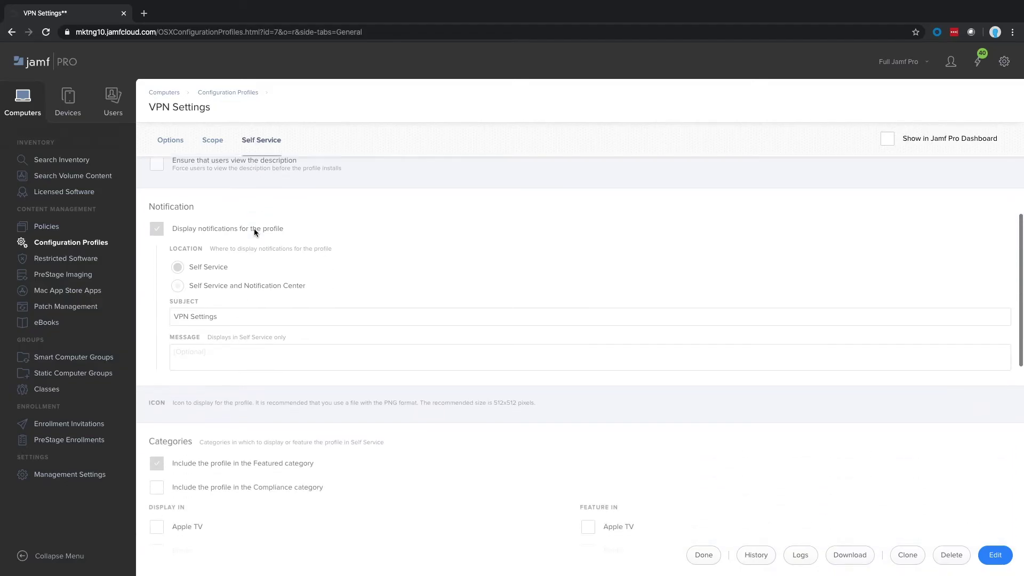
pyautogui.click(217, 94)
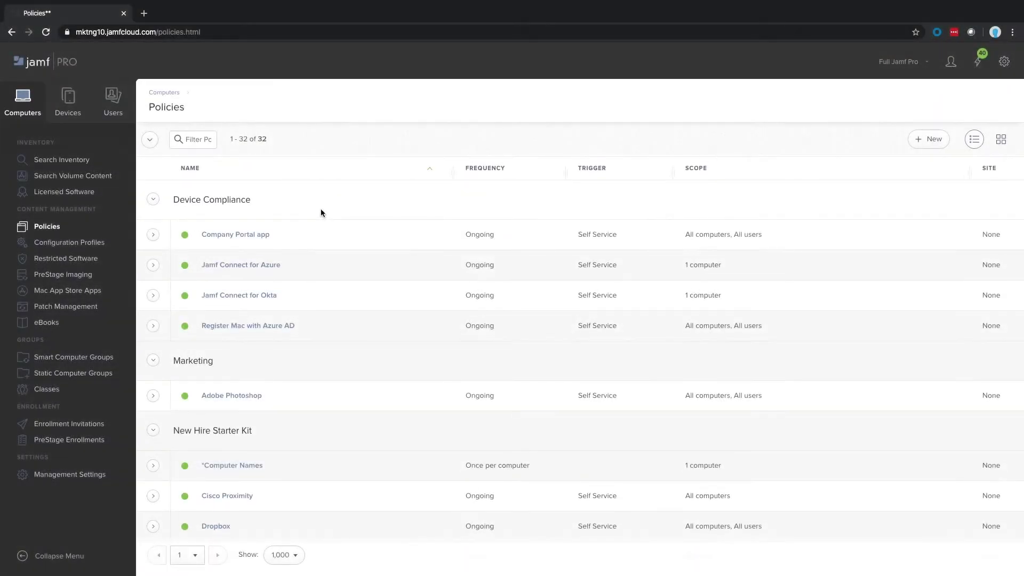
# Step: Open the Register Mac with Azure AD policy and scroll through its settings
pyautogui.scroll(-1, 321, 213)
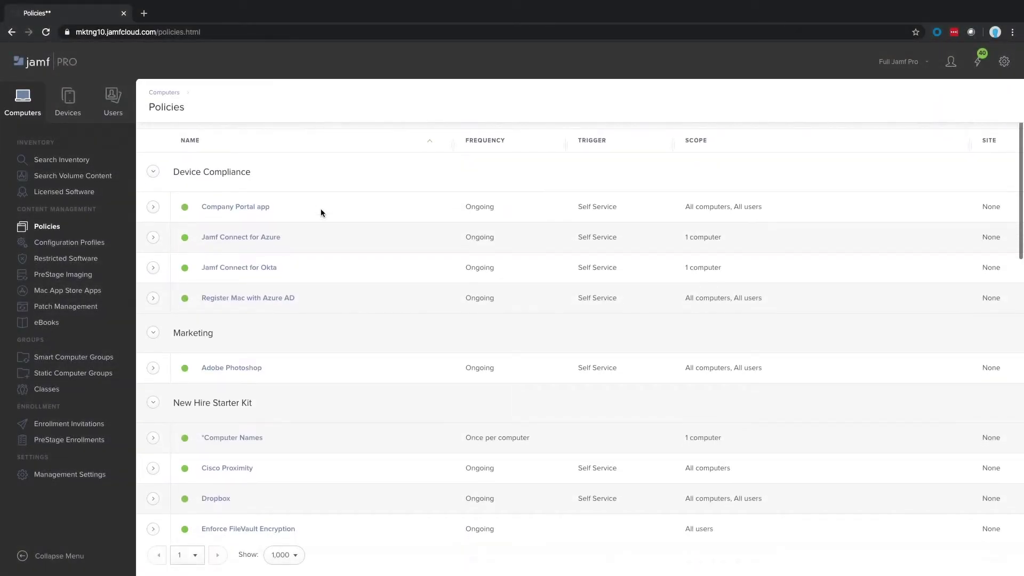
pyautogui.scroll(-2, 321, 213)
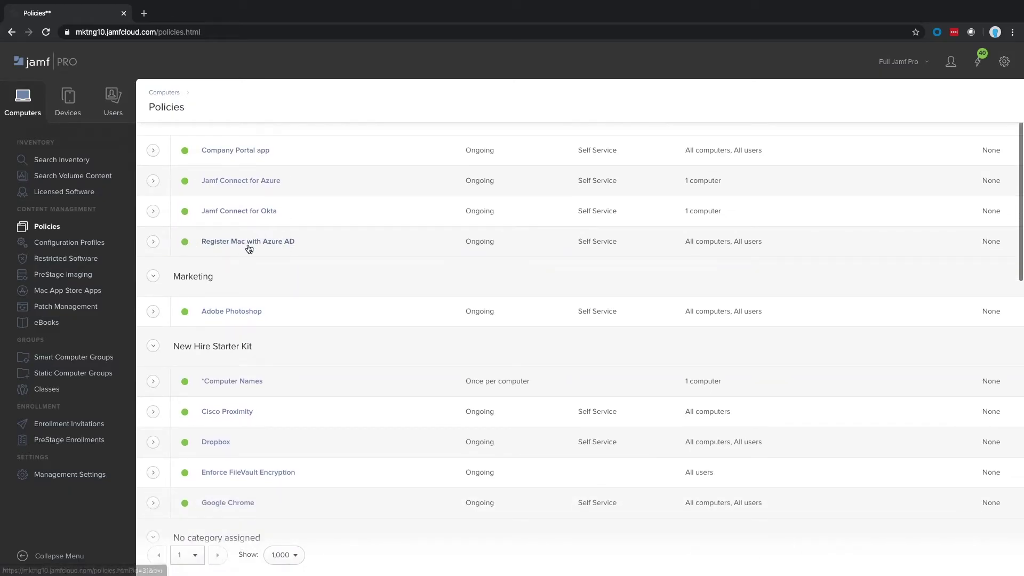
pyautogui.click(248, 243)
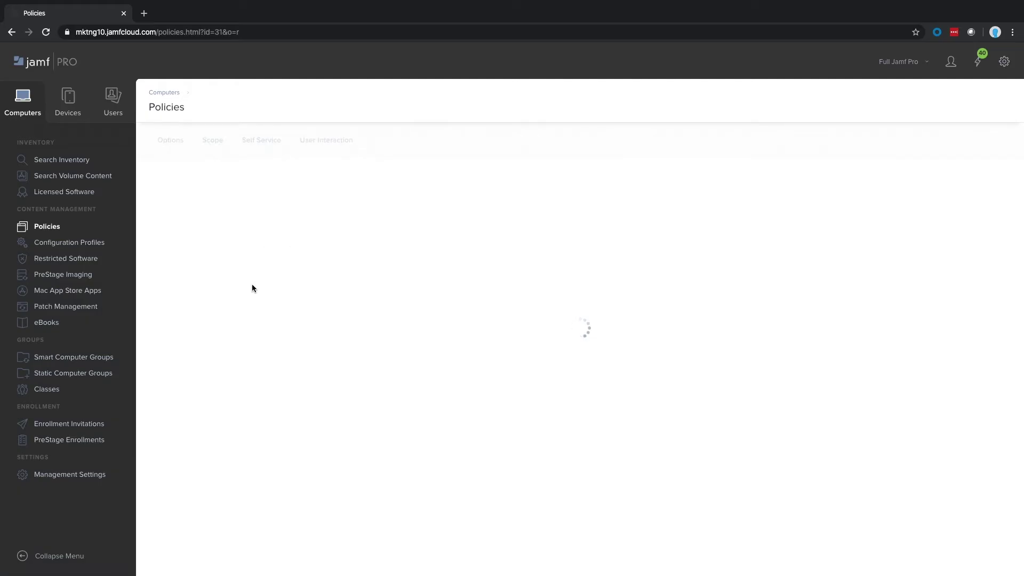
pyautogui.scroll(-3, 596, 315)
pyautogui.scroll(-5, 595, 313)
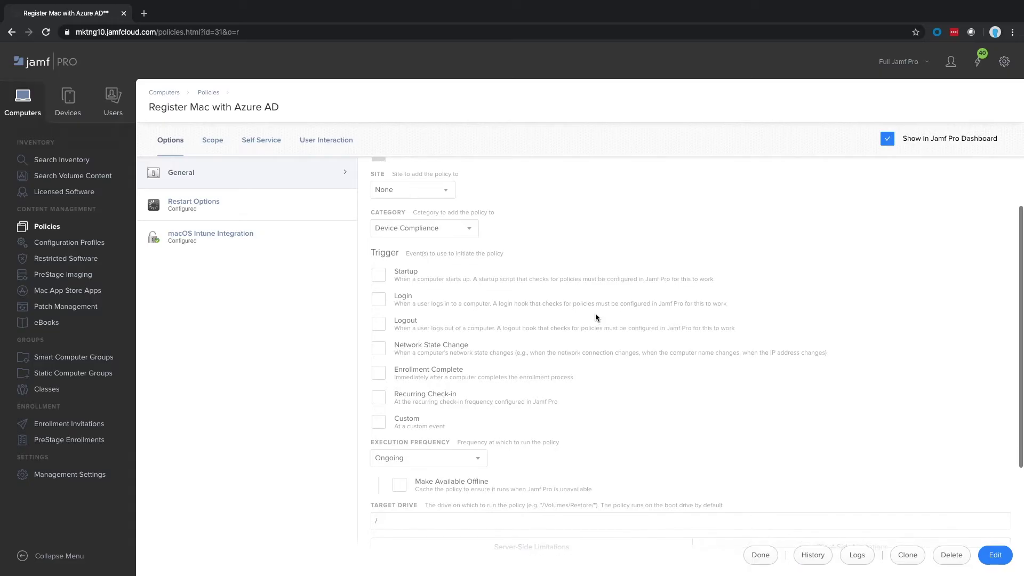
pyautogui.scroll(-2, 595, 312)
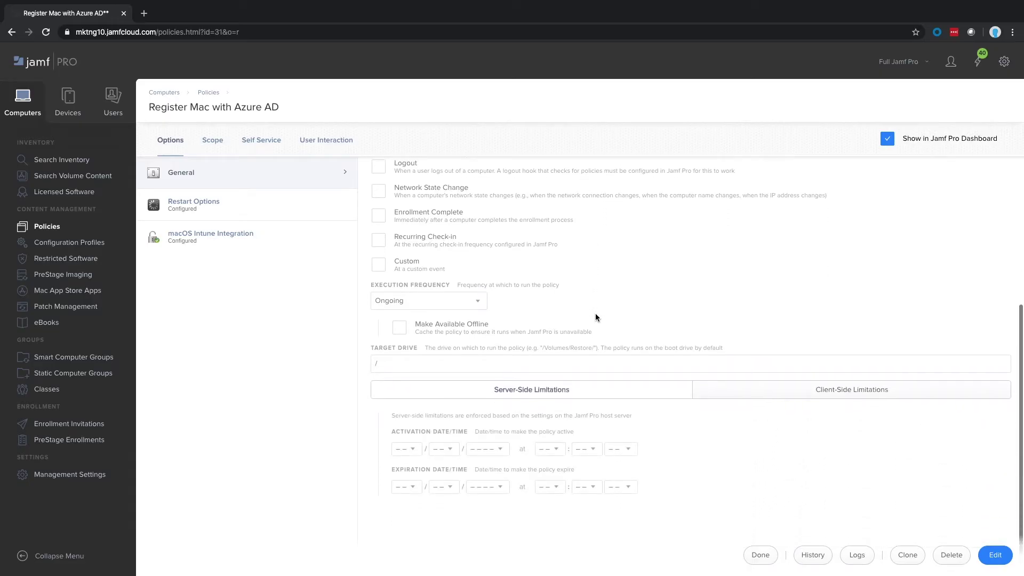
# Step: Review the policy's limitations, restart, Intune, scope, Self Service and user interaction settings
pyautogui.click(736, 373)
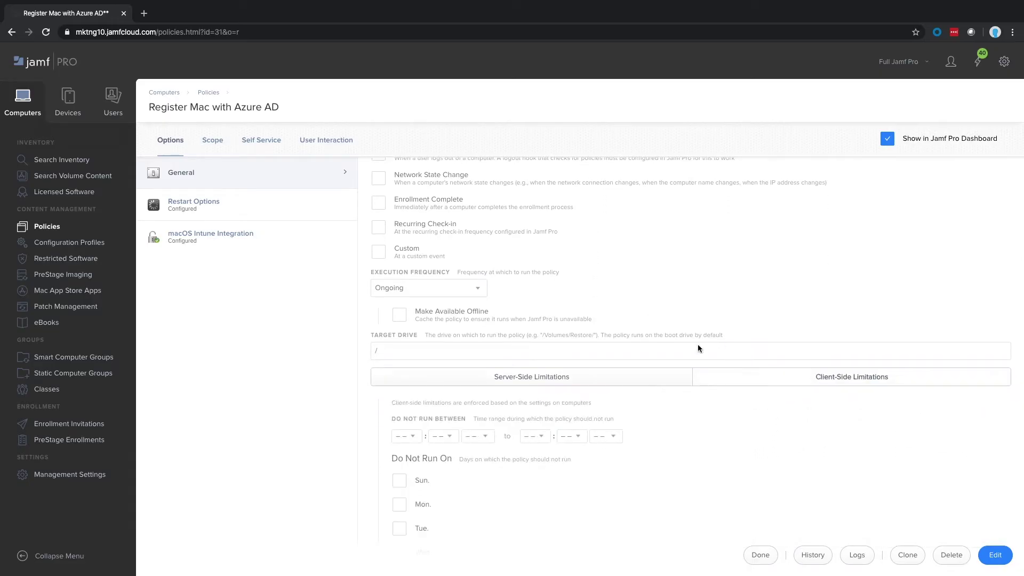
pyautogui.click(281, 207)
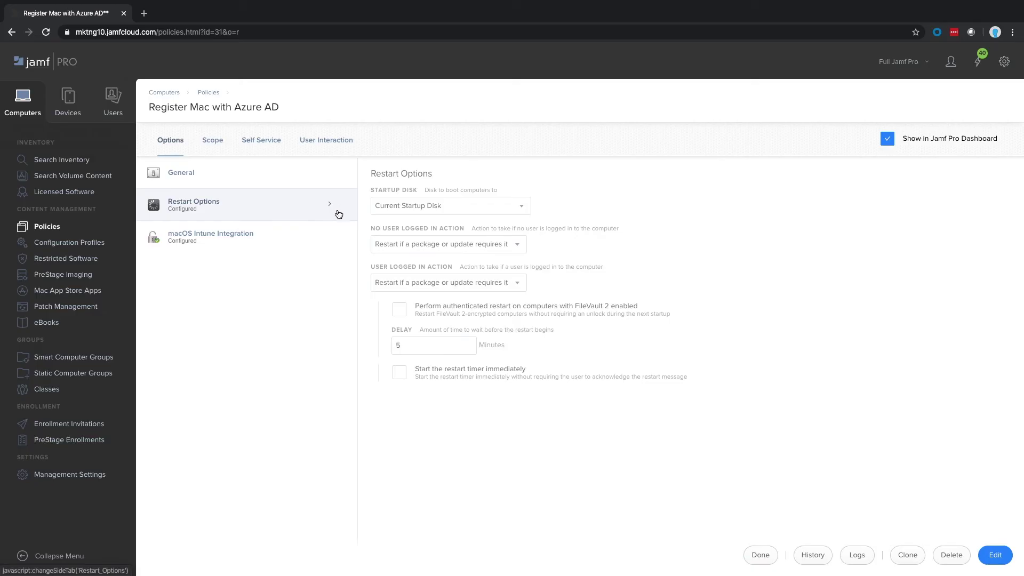
pyautogui.click(311, 238)
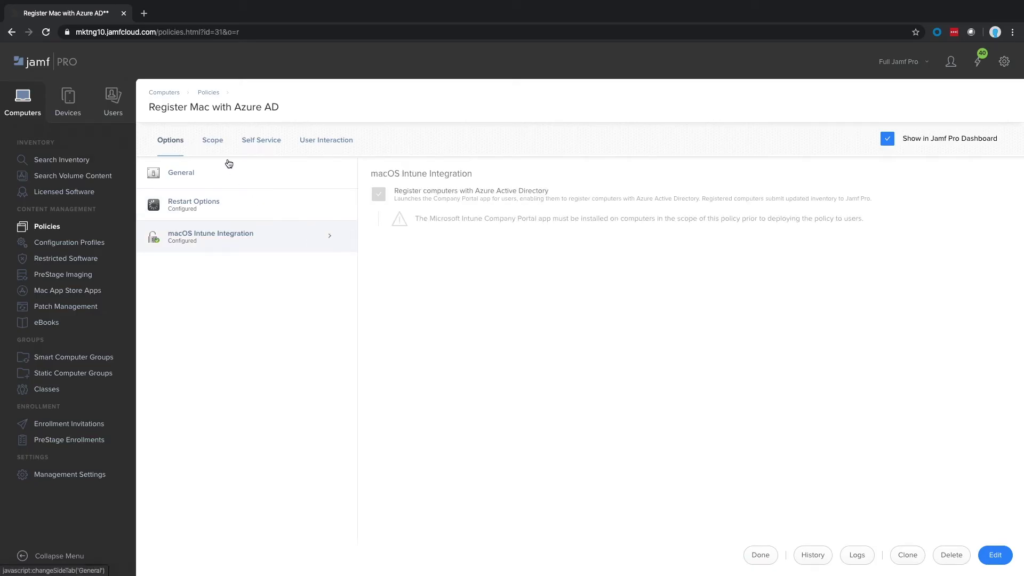
pyautogui.click(209, 141)
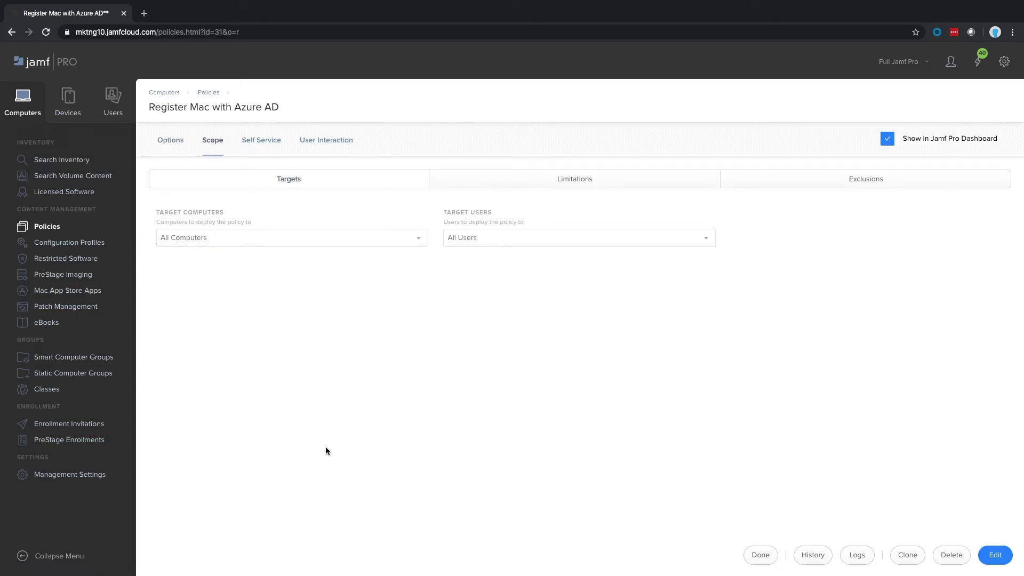
pyautogui.click(263, 149)
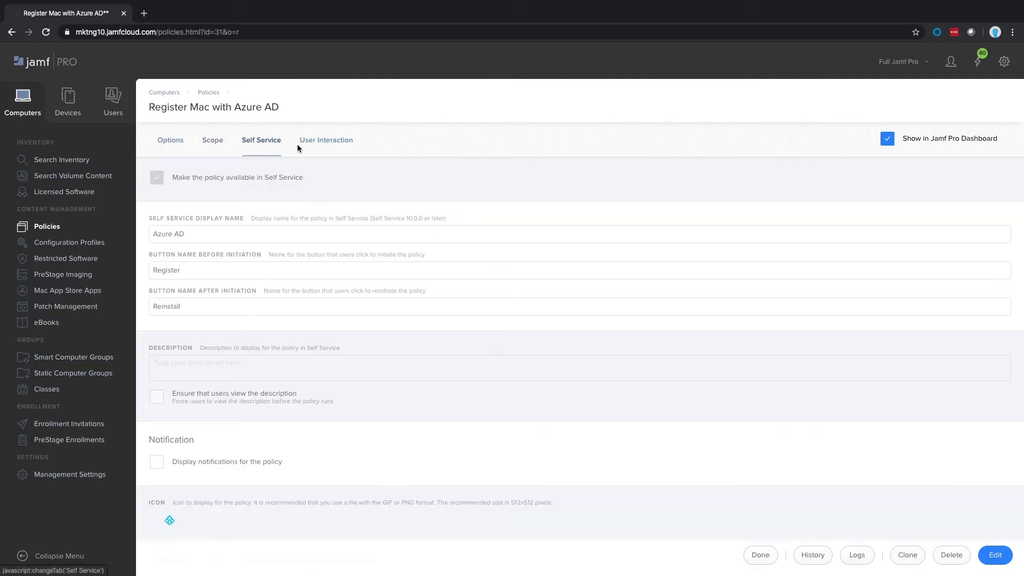
pyautogui.click(316, 150)
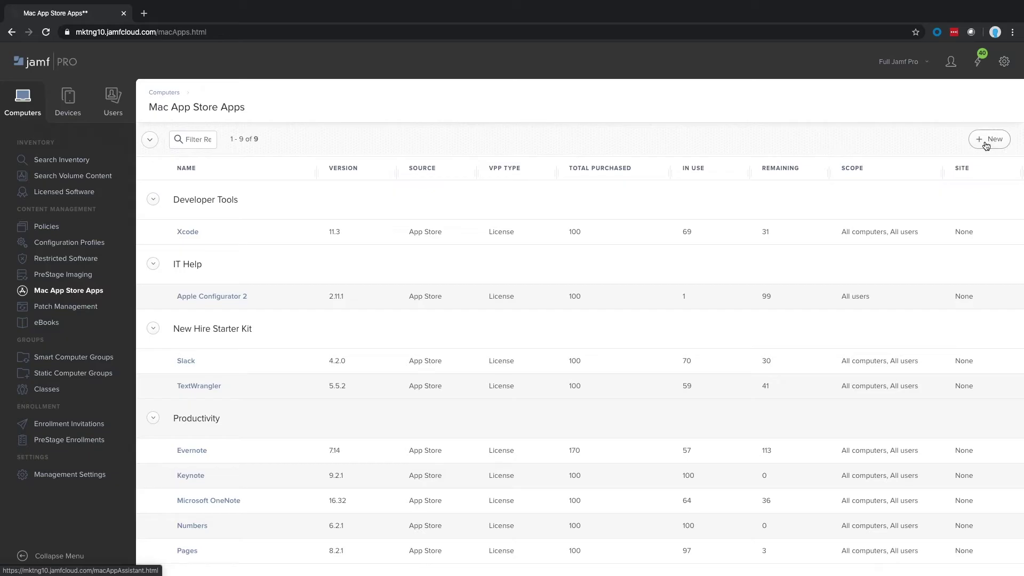
# Step: Search the App Store for 'outlook', add Microsoft Outlook as a new app, and check its scope
pyautogui.click(985, 144)
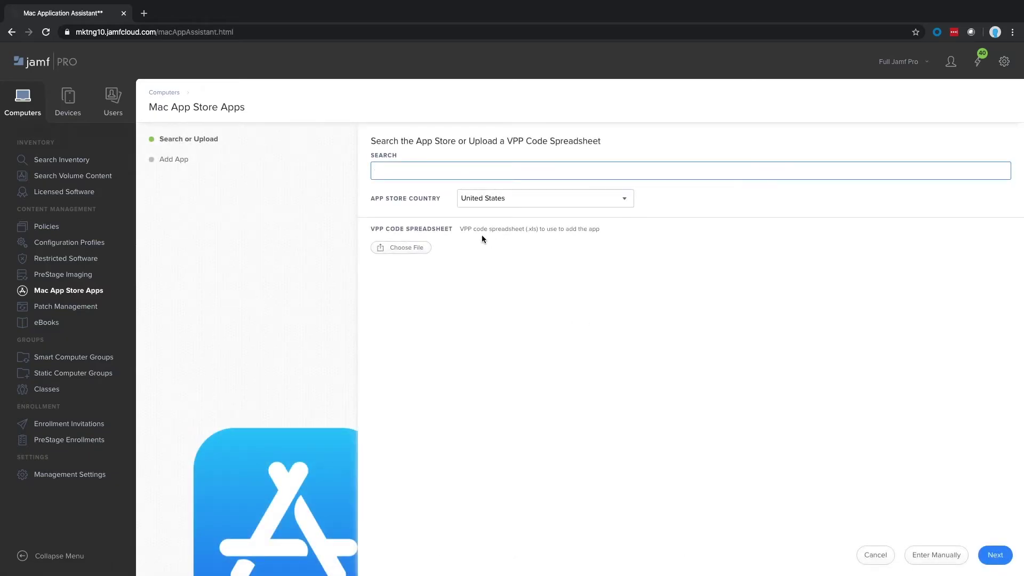
pyautogui.write('outlook')
pyautogui.click(996, 556)
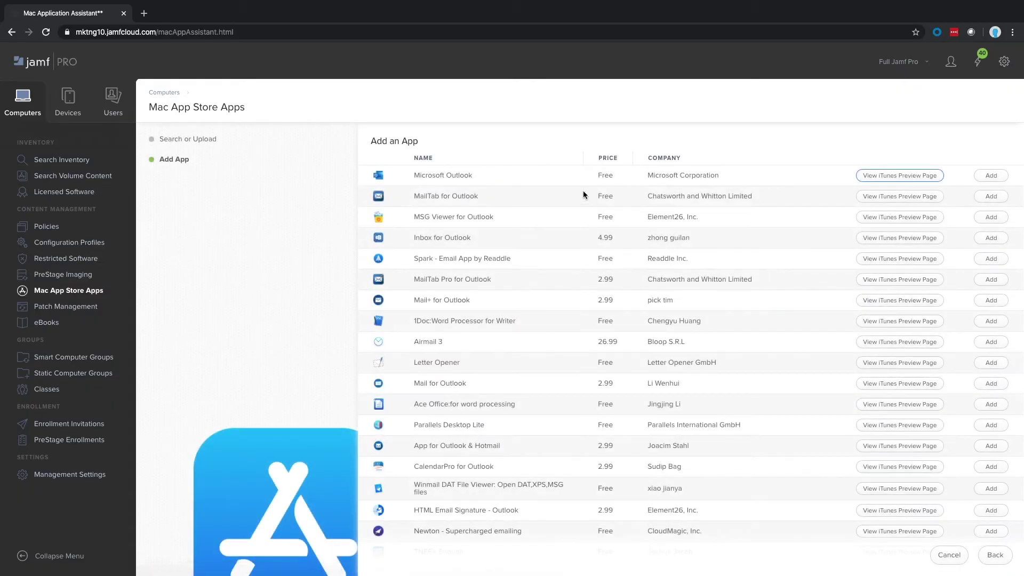
pyautogui.click(984, 177)
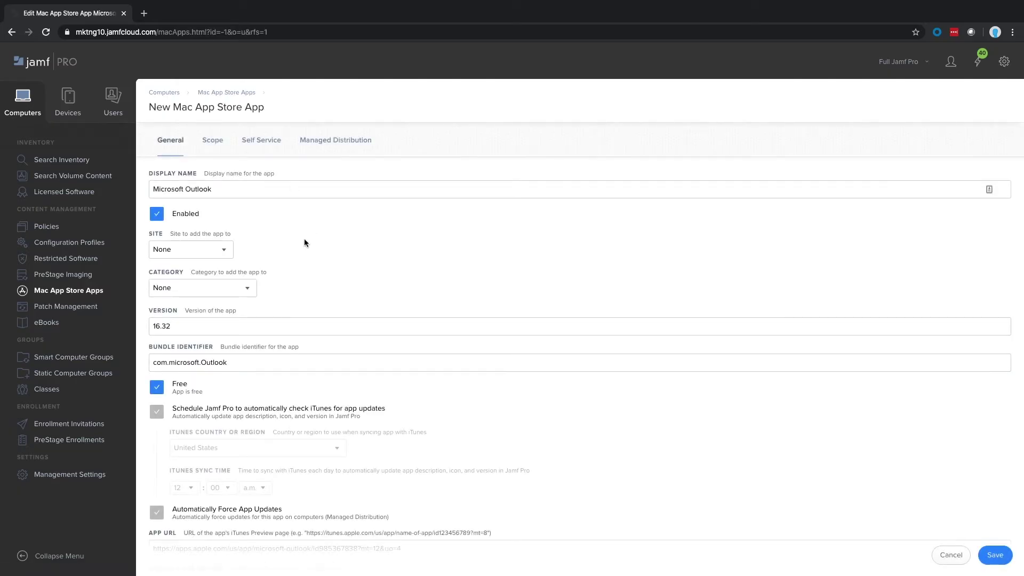
pyautogui.scroll(-3, 304, 242)
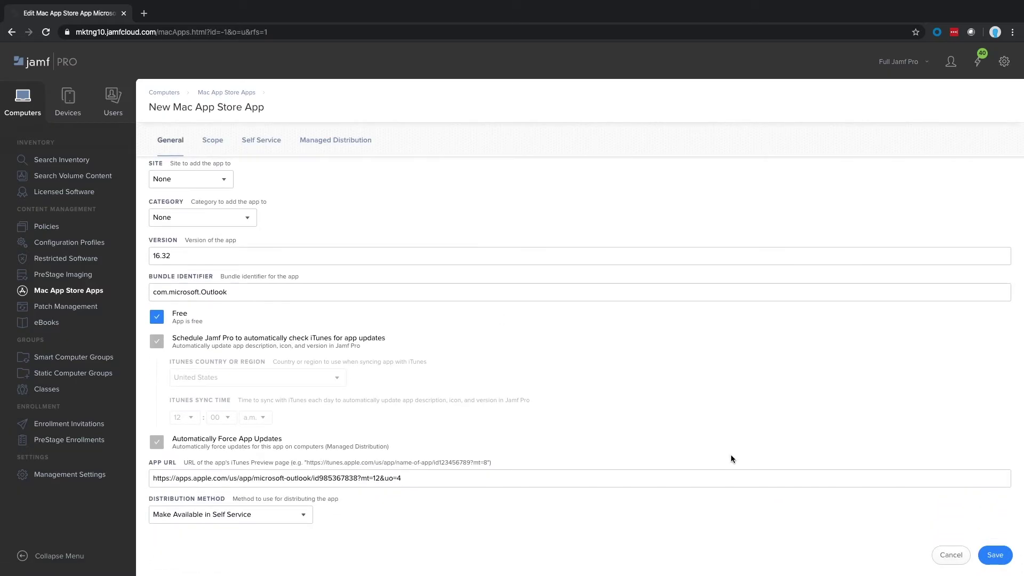
pyautogui.click(212, 141)
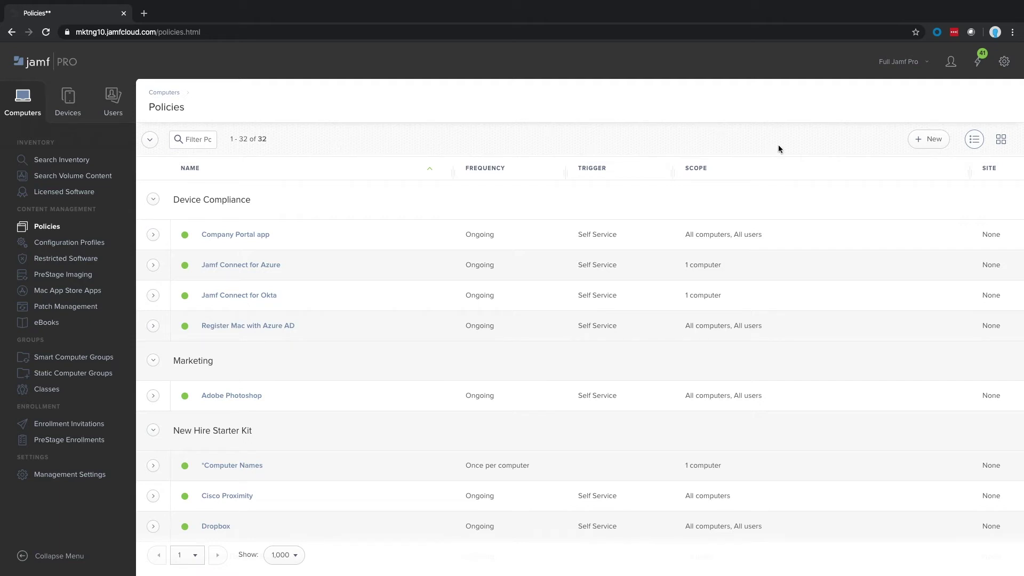
# Step: Start a new policy and open its Packages configuration for choosing packages
pyautogui.click(919, 142)
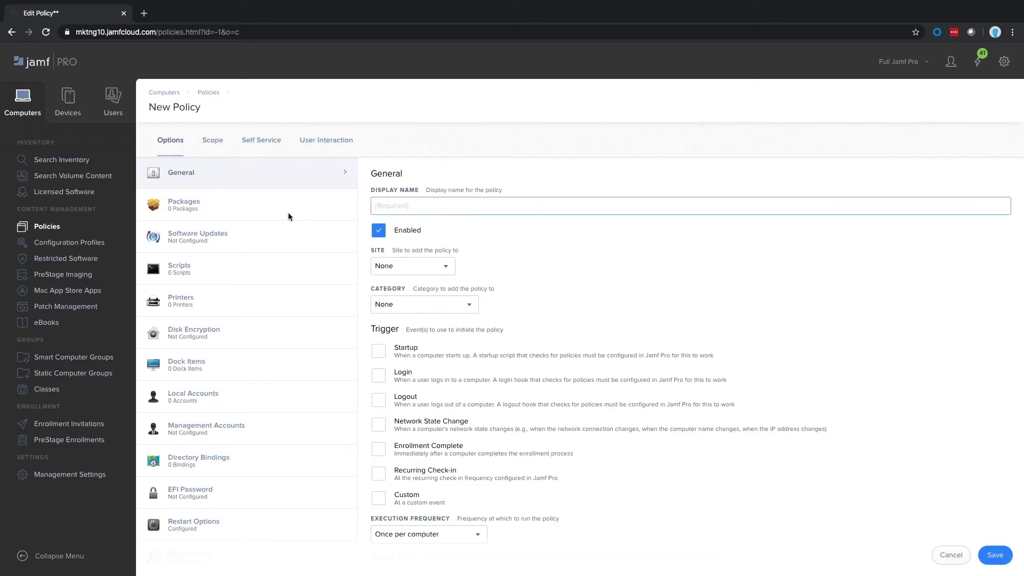
pyautogui.click(268, 213)
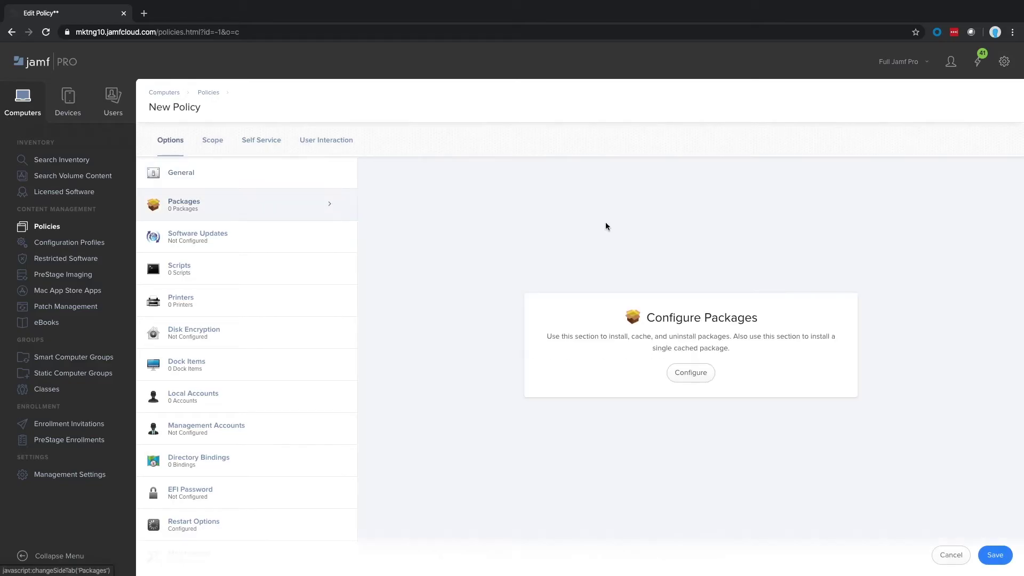
pyautogui.click(688, 372)
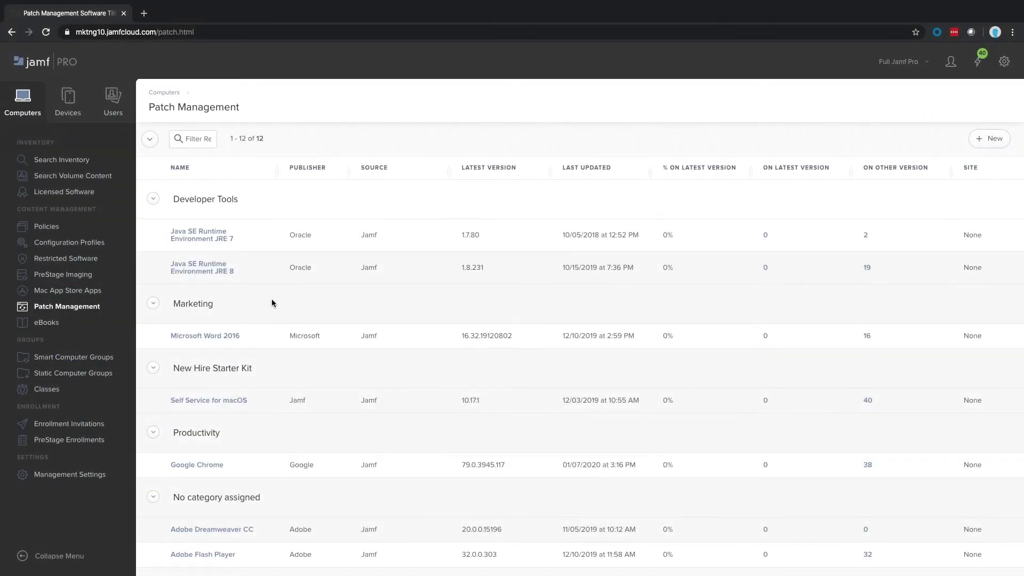
# Step: Open the Google Chrome patch title and review its Software Title Settings, Definition and Patch Policies
pyautogui.scroll(-2, 270, 299)
pyautogui.scroll(-4, 271, 303)
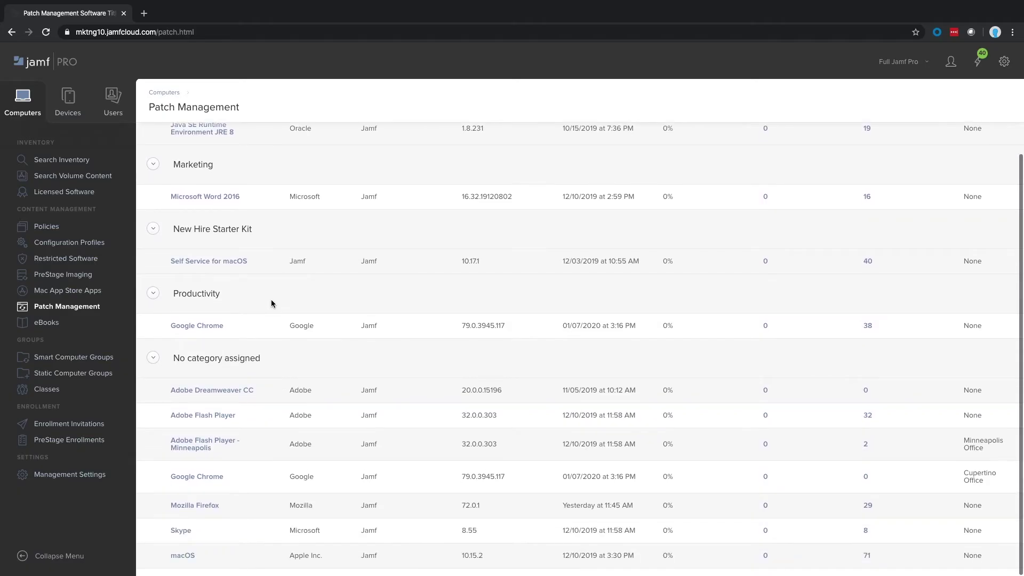
pyautogui.click(213, 325)
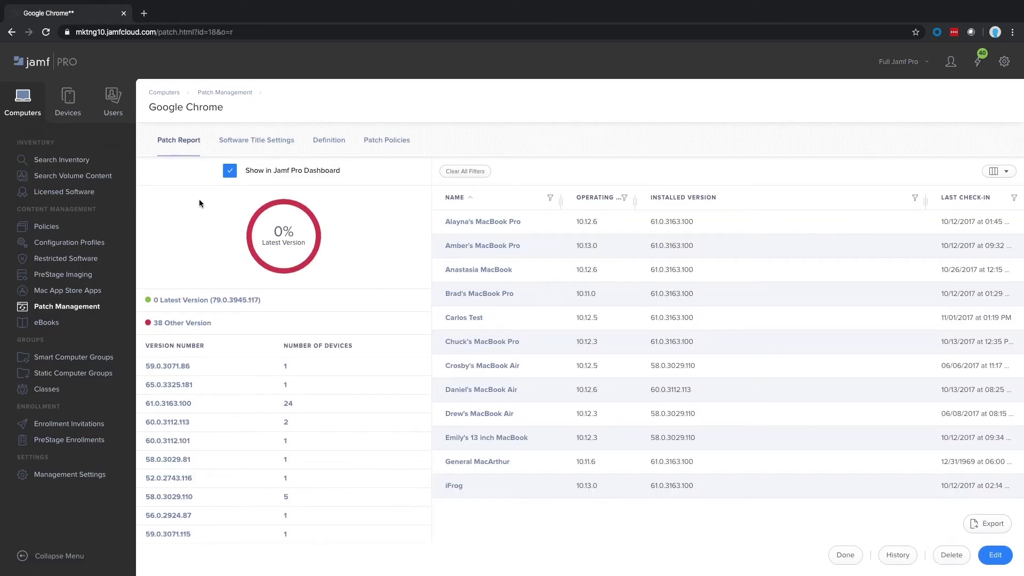
pyautogui.click(273, 141)
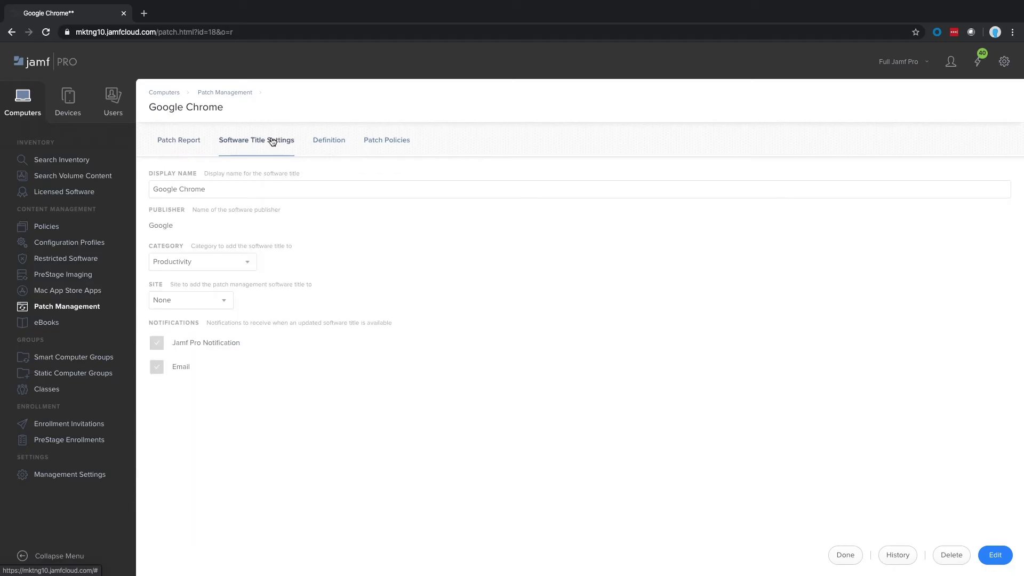
pyautogui.click(329, 140)
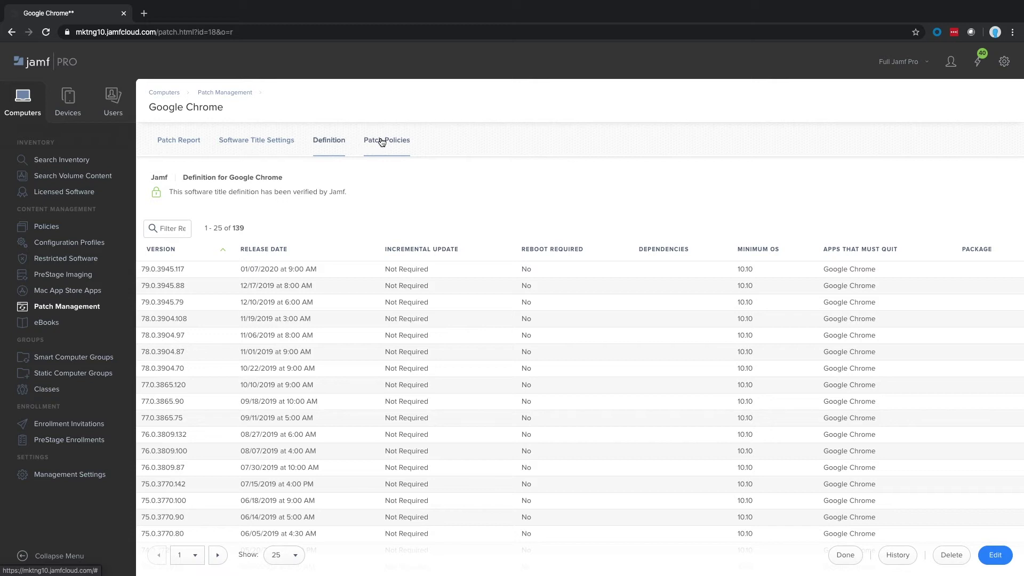
pyautogui.click(382, 141)
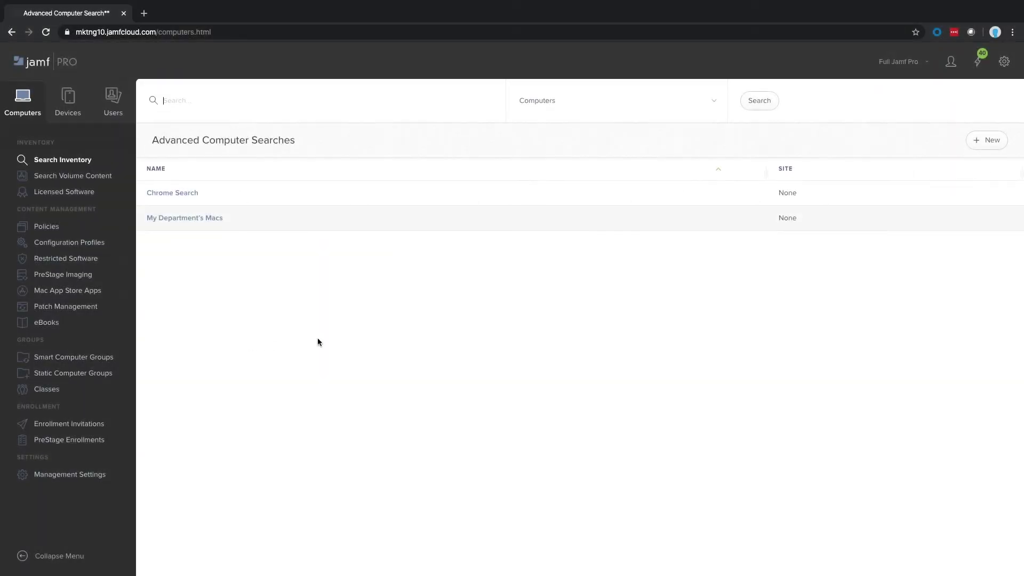
# Step: List all inventory computers and open a MacBook Pro's record, scrolling its General details
pyautogui.click(756, 104)
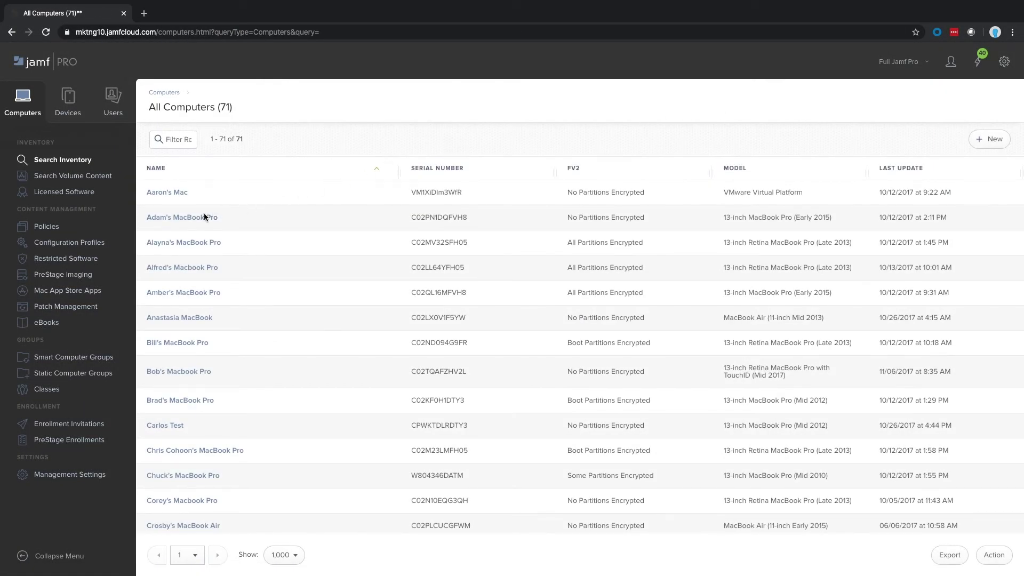
pyautogui.click(201, 218)
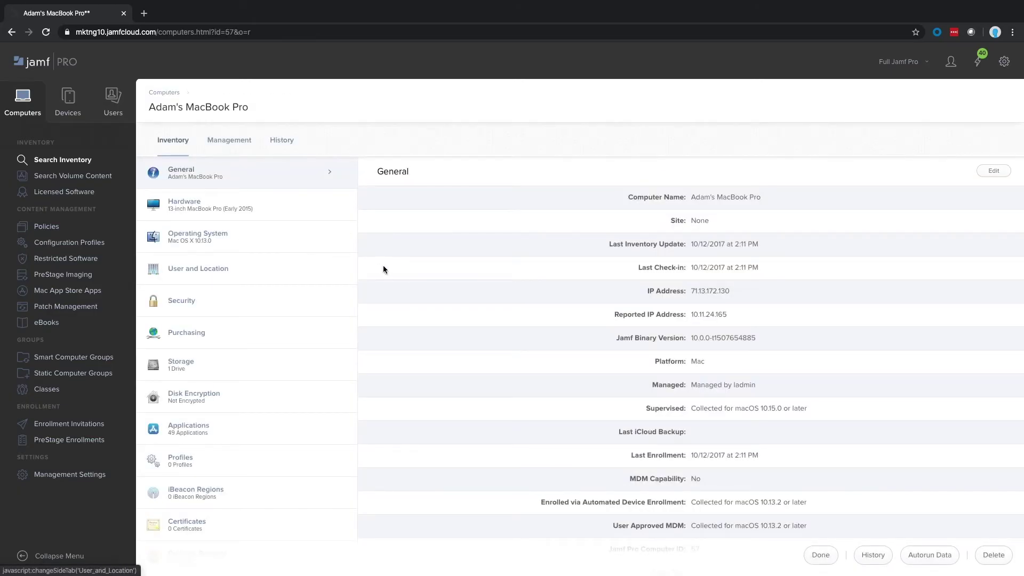
pyautogui.scroll(-3, 385, 266)
pyautogui.scroll(-3, 385, 266)
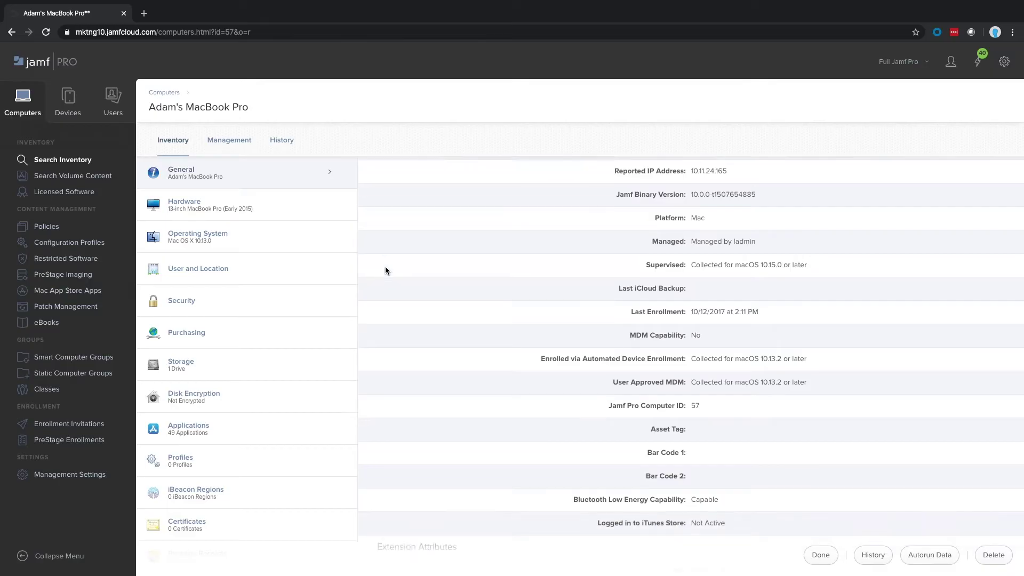
pyautogui.scroll(-1, 385, 270)
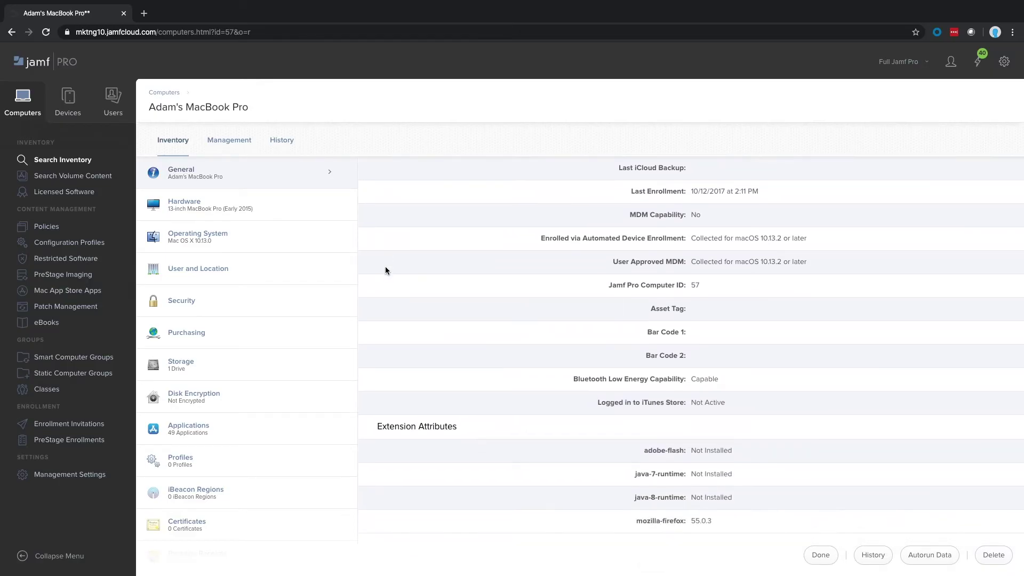
pyautogui.scroll(5, 386, 271)
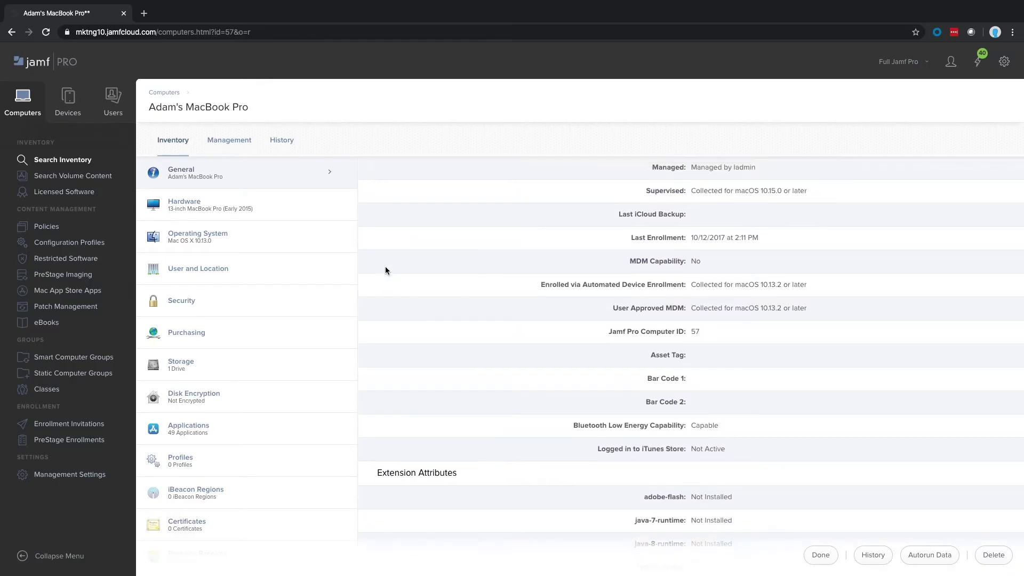
pyautogui.scroll(3, 385, 271)
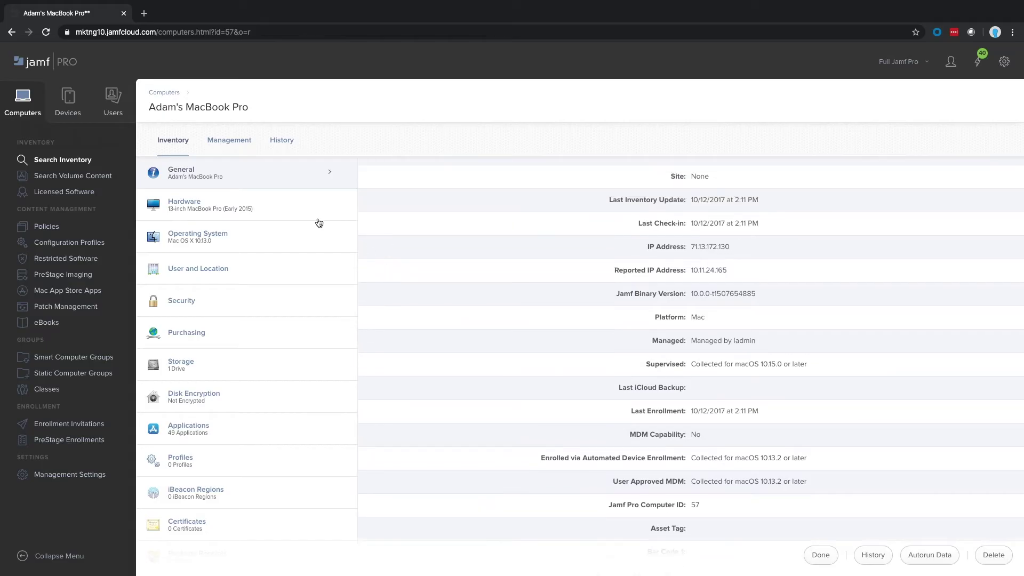
# Step: Review the MacBook Pro's Hardware, Operating System, Security and Management information
pyautogui.click(290, 206)
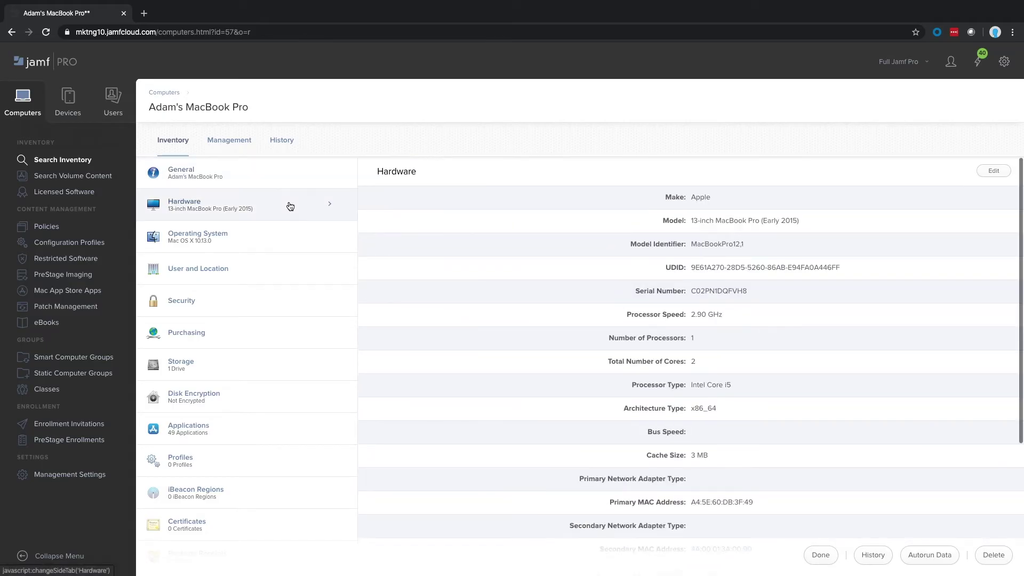
pyautogui.click(286, 239)
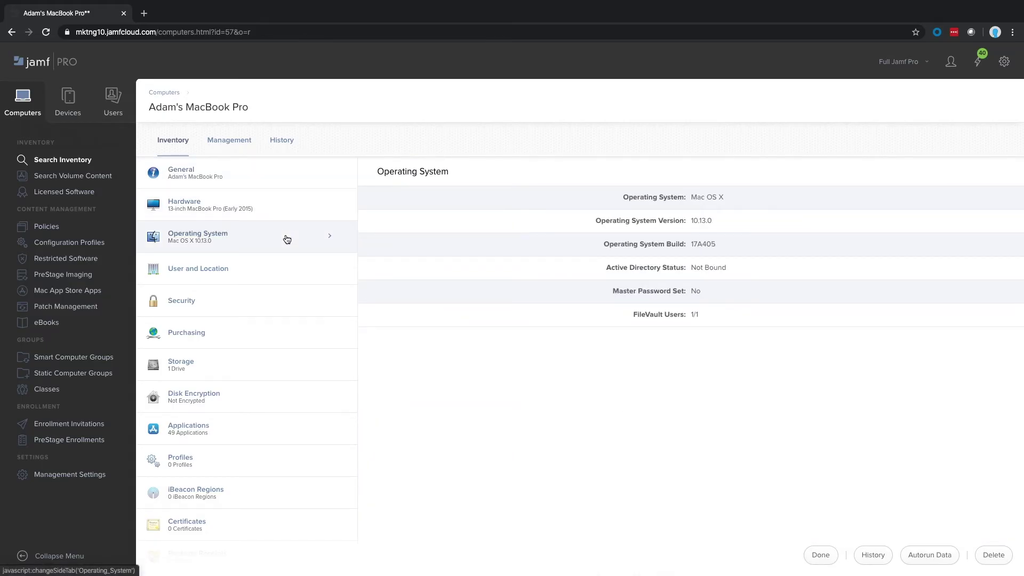
pyautogui.click(282, 304)
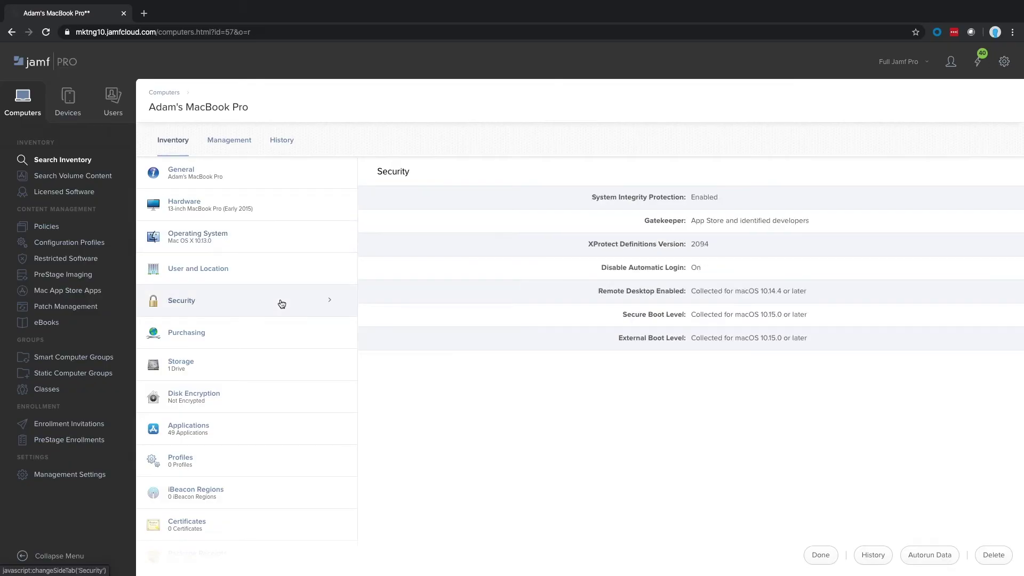
pyautogui.click(230, 142)
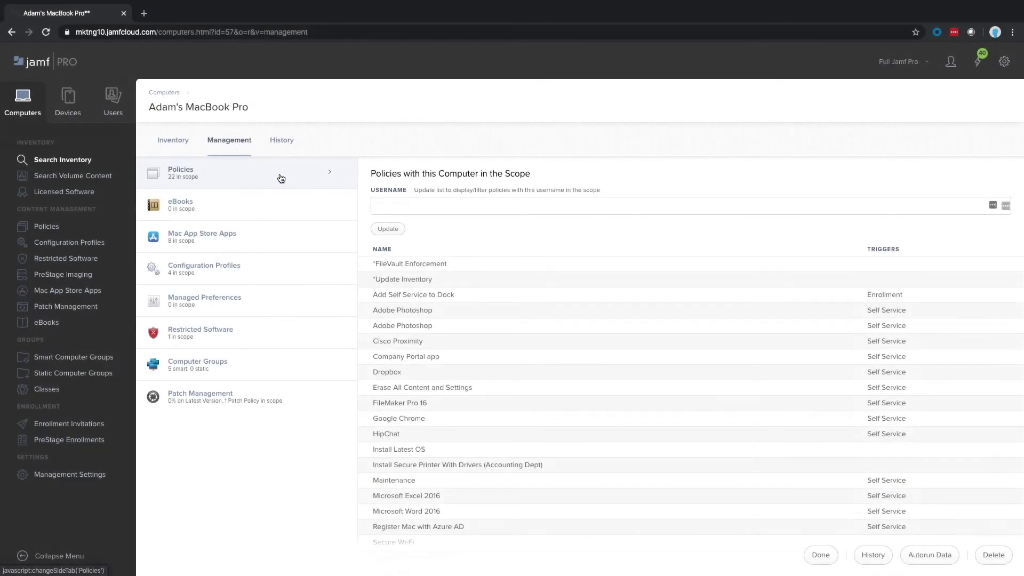
# Step: Review the eBooks, configuration profiles and computer groups scoped to this MacBook Pro
pyautogui.click(281, 209)
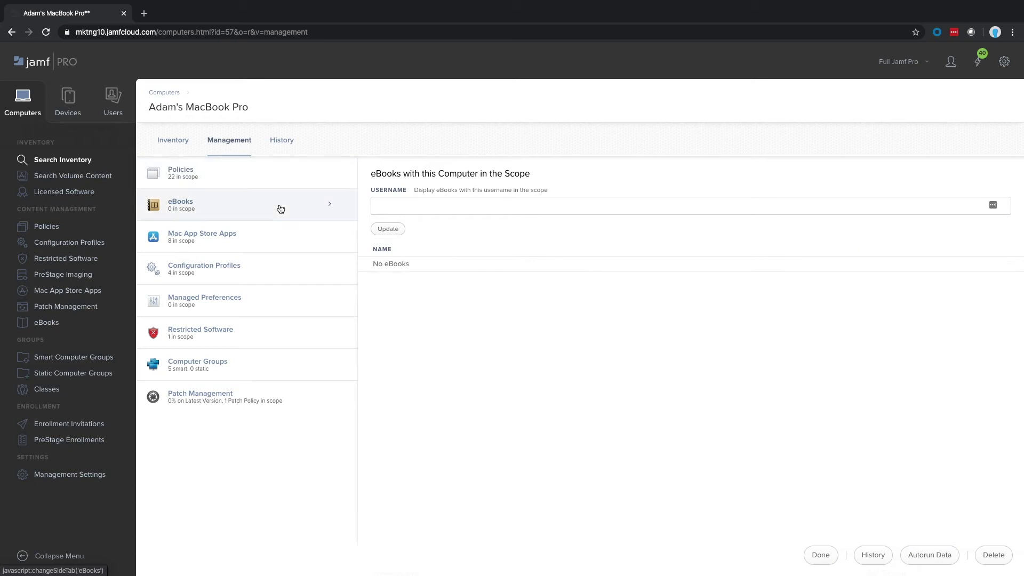
pyautogui.click(276, 267)
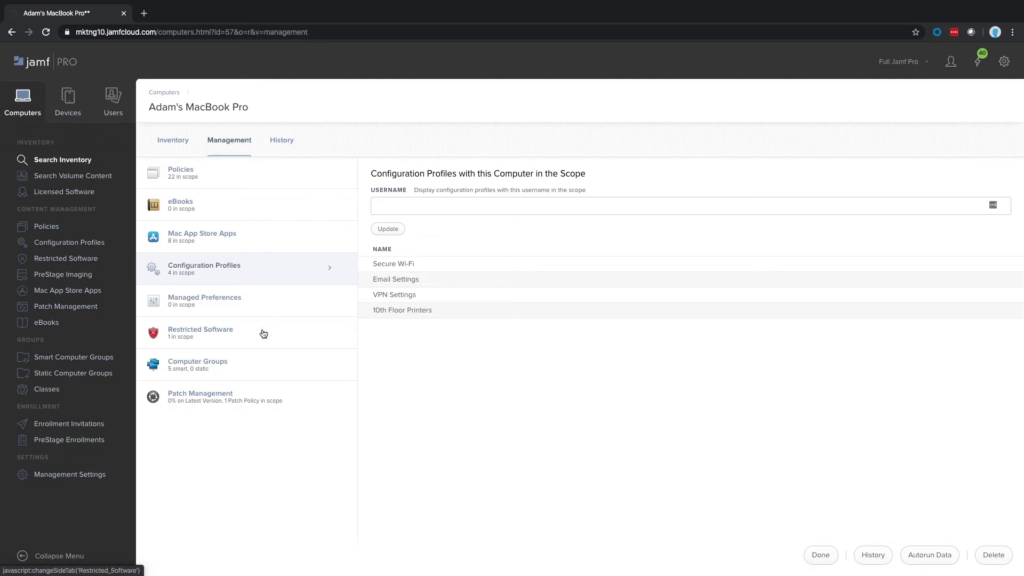
pyautogui.click(262, 360)
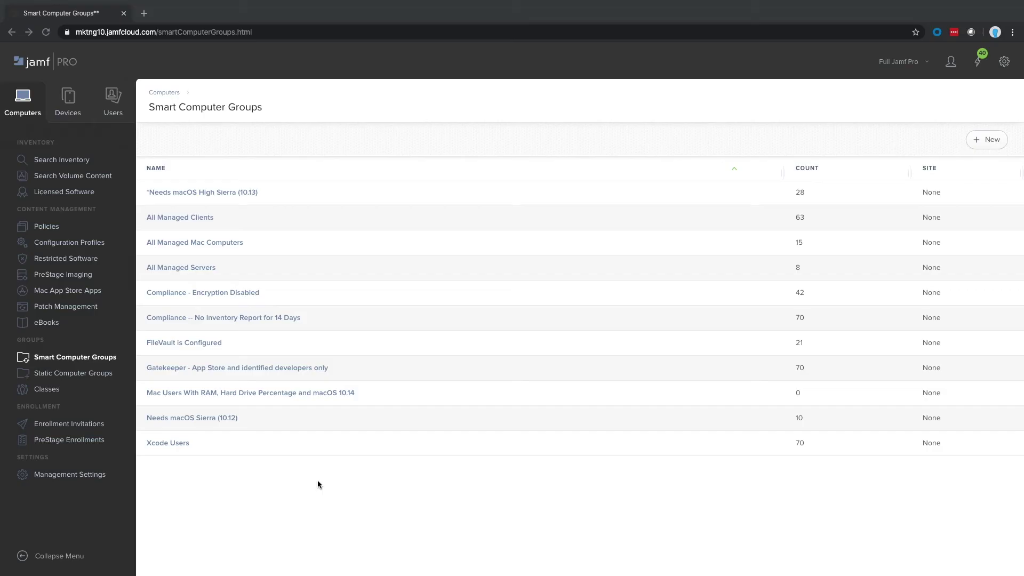
# Step: Open the 'Mac Users With RAM, Hard Drive Percentage and macOS 10.14' group's criteria for editing
pyautogui.click(298, 393)
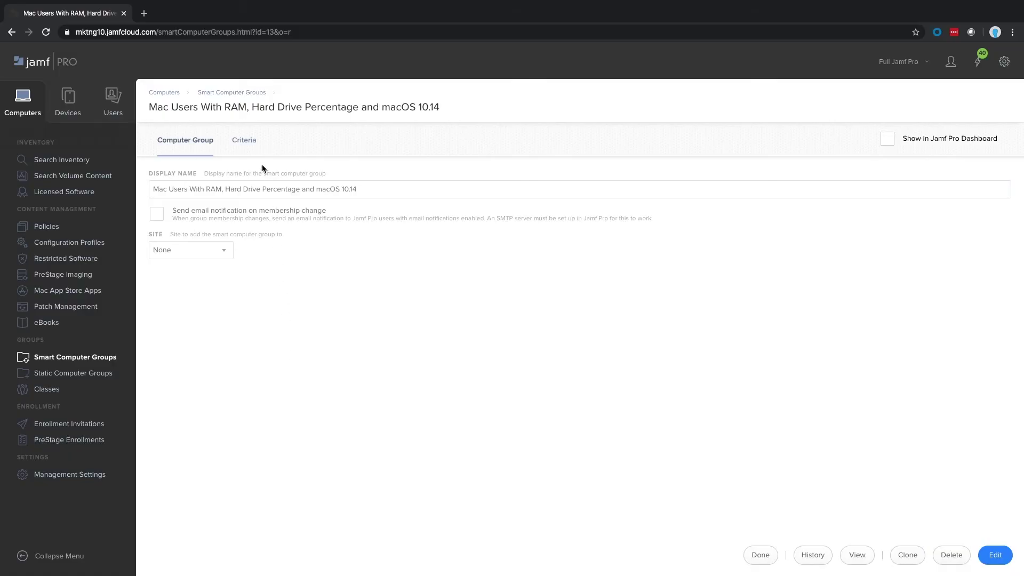
pyautogui.click(243, 147)
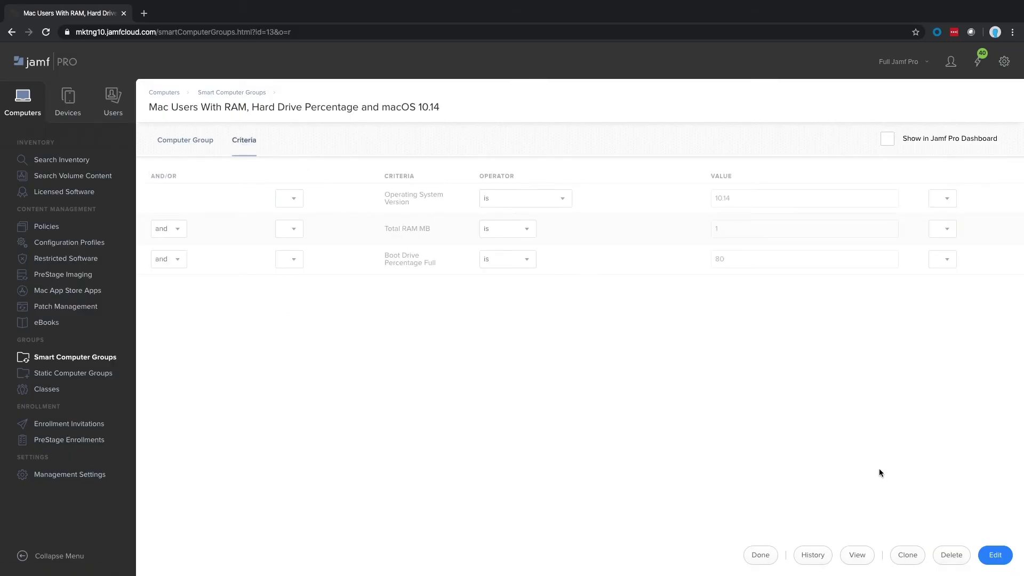
pyautogui.click(995, 555)
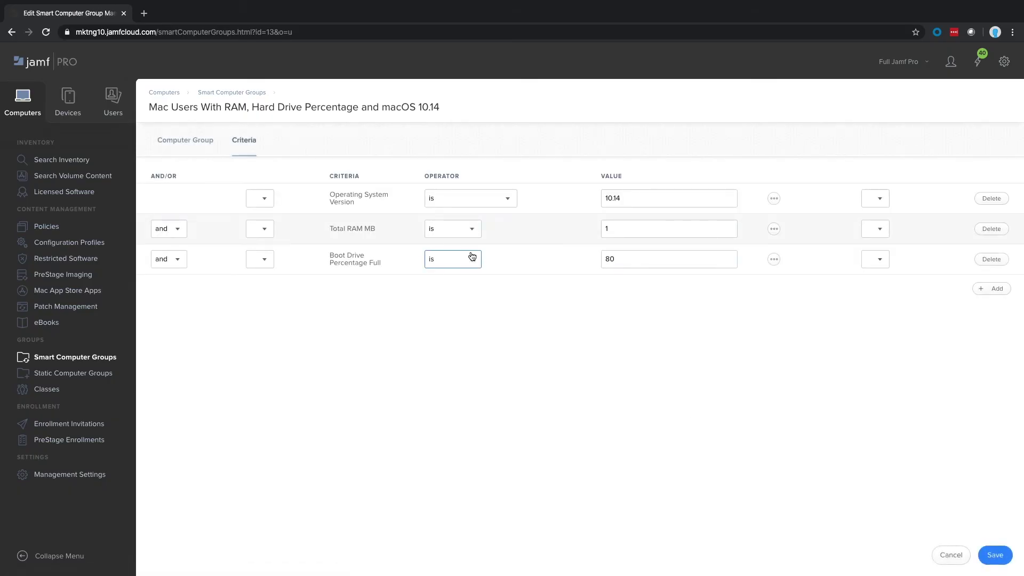
# Step: Change the Operating System Version criterion to 'less than' 10.15 and save the group
pyautogui.click(633, 202)
pyautogui.click(508, 199)
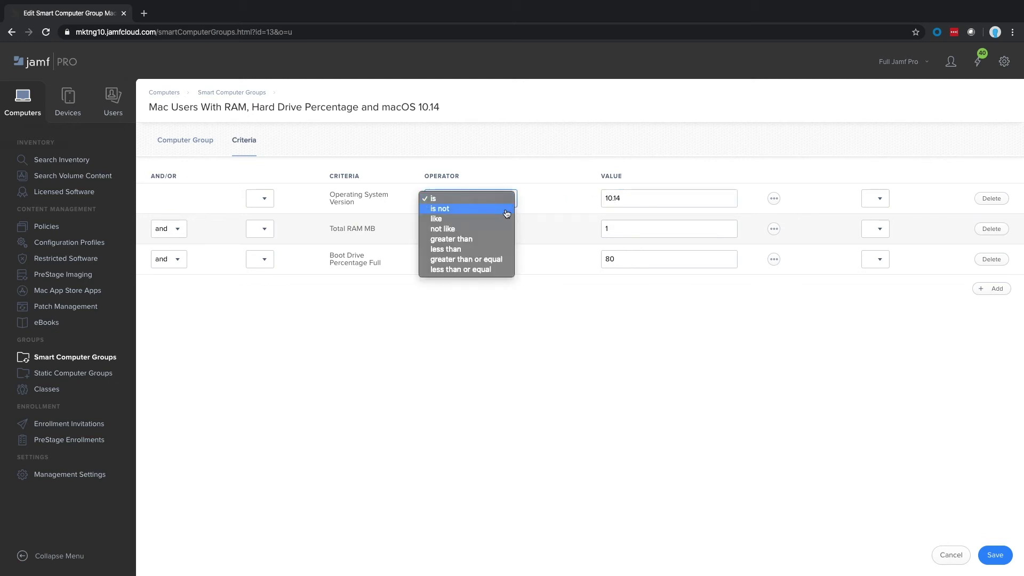
pyautogui.click(502, 249)
pyautogui.click(626, 200)
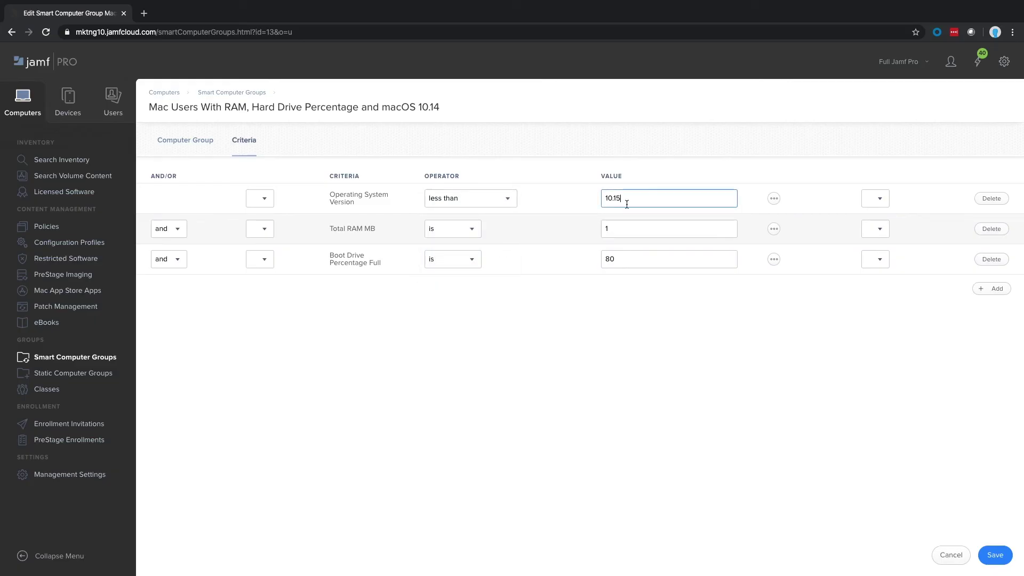
pyautogui.click(995, 554)
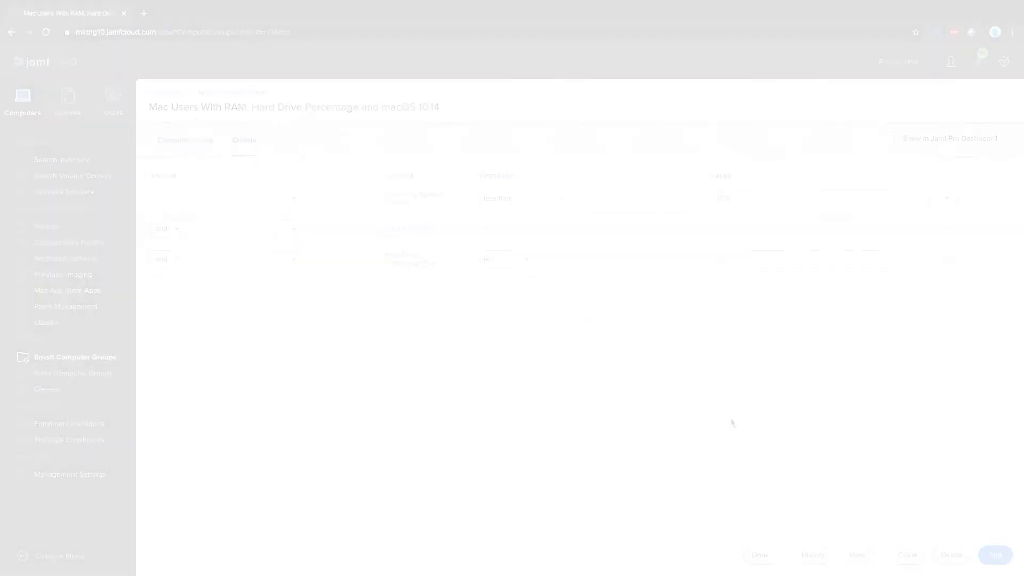
# Step: In the macOS profile's Security & Privacy payload, block Gatekeeper overrides and require FileVault 2
pyautogui.scroll(-6, 235, 375)
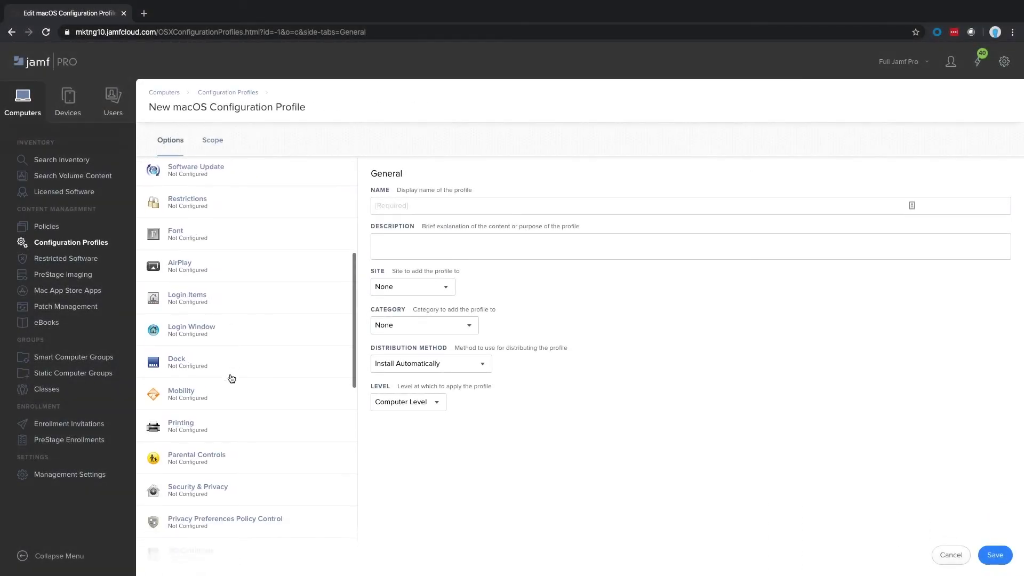
pyautogui.click(245, 454)
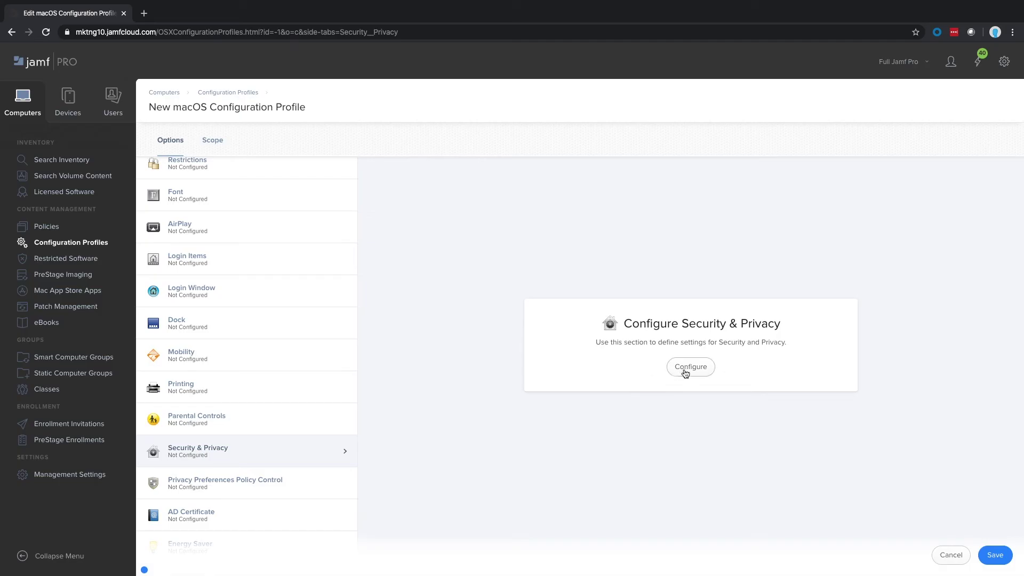
pyautogui.click(681, 368)
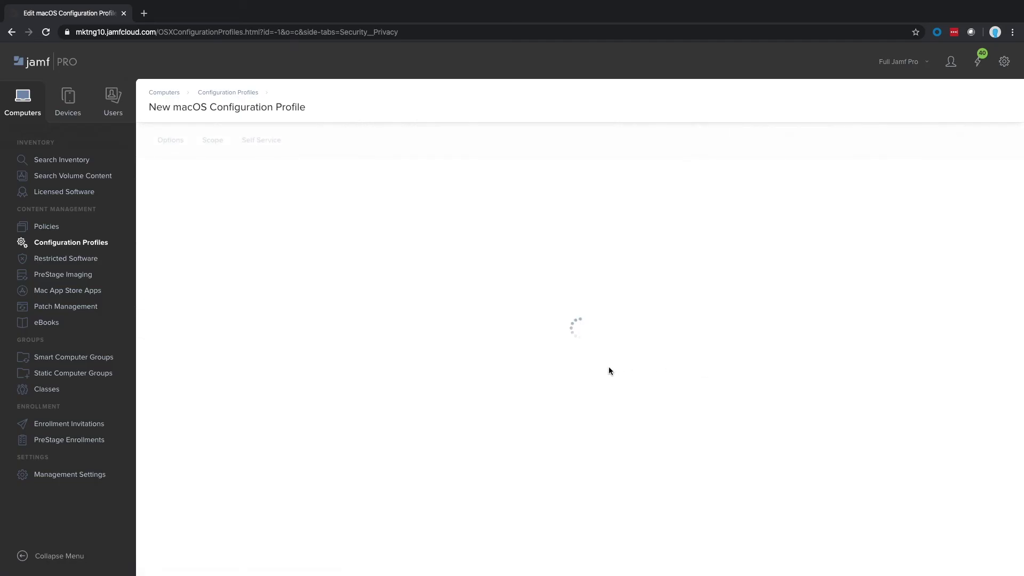
pyautogui.click(399, 308)
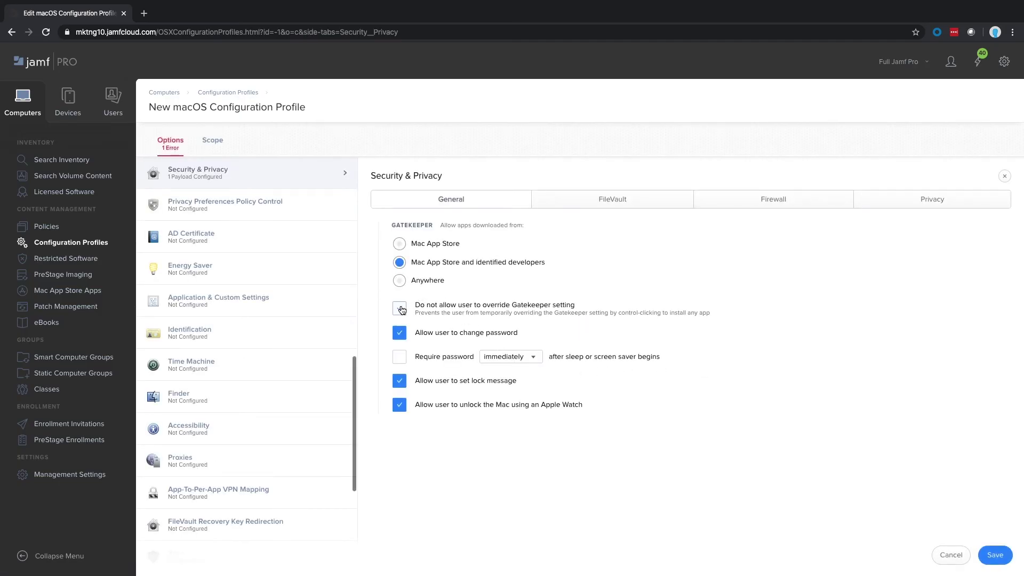
pyautogui.click(601, 201)
pyautogui.click(421, 234)
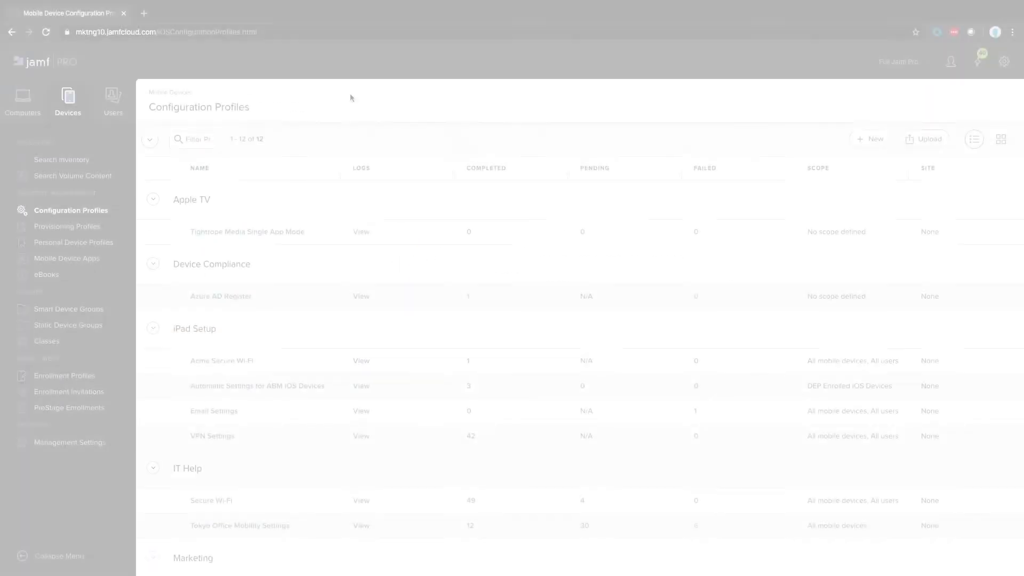
# Step: Create a new mobile device profile whose Restrictions payload disallows use of the camera
pyautogui.click(865, 145)
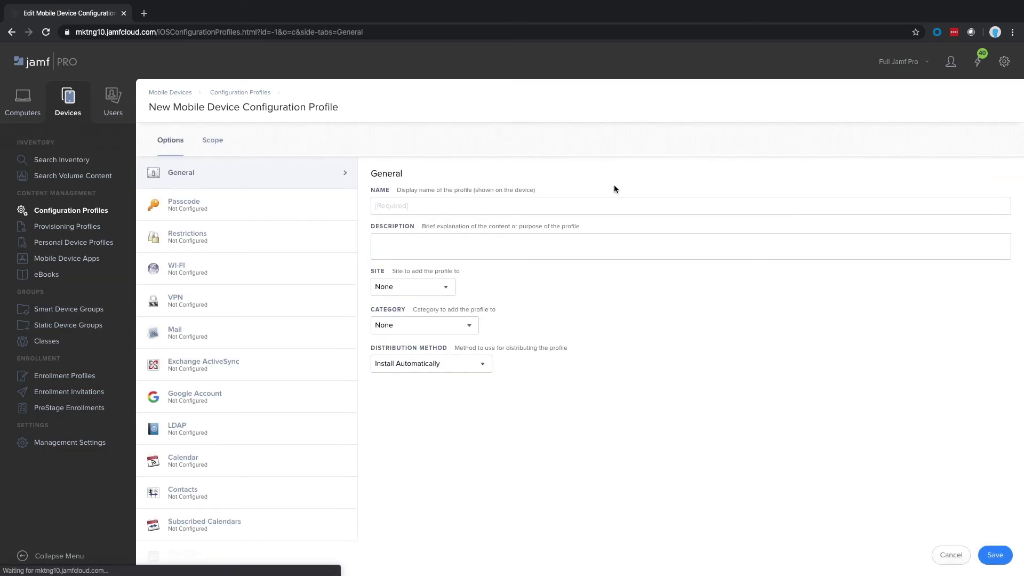
pyautogui.click(321, 239)
pyautogui.click(691, 372)
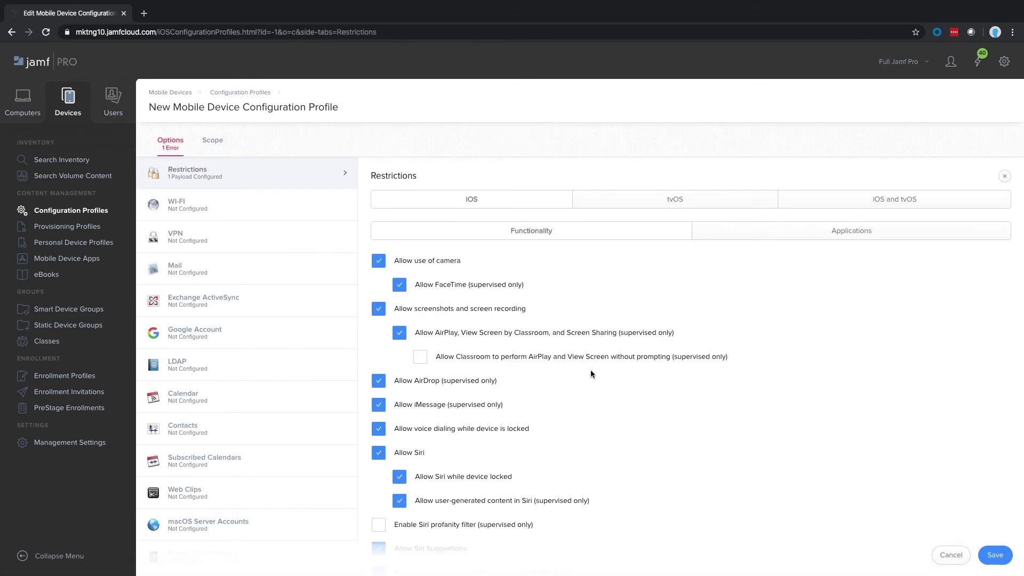
pyautogui.scroll(-1, 626, 386)
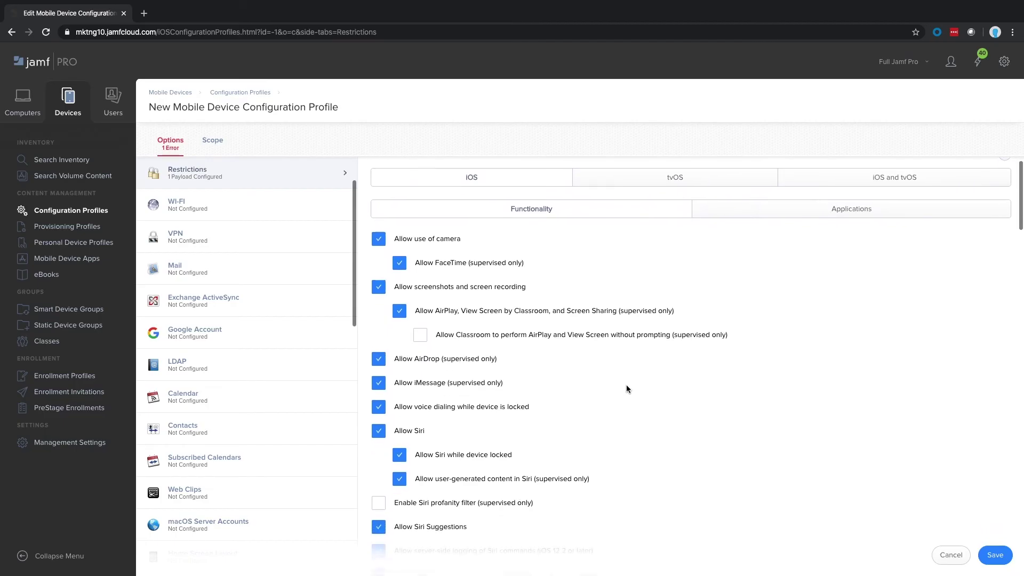
pyautogui.click(379, 238)
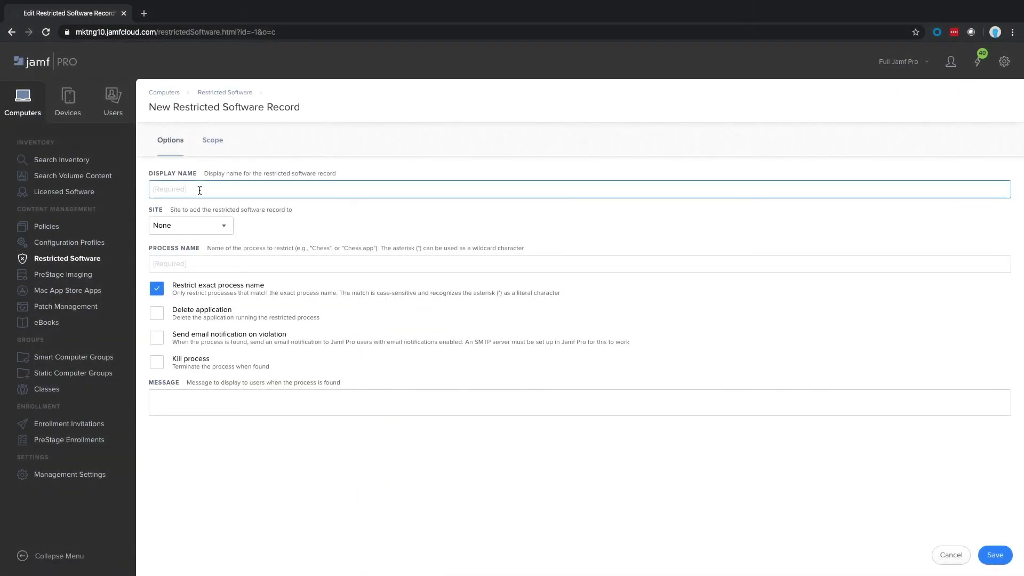
# Step: Assign the restricted software record to Eau Claire Office, enabling delete application, e-mail notification and kill process
pyautogui.click(198, 224)
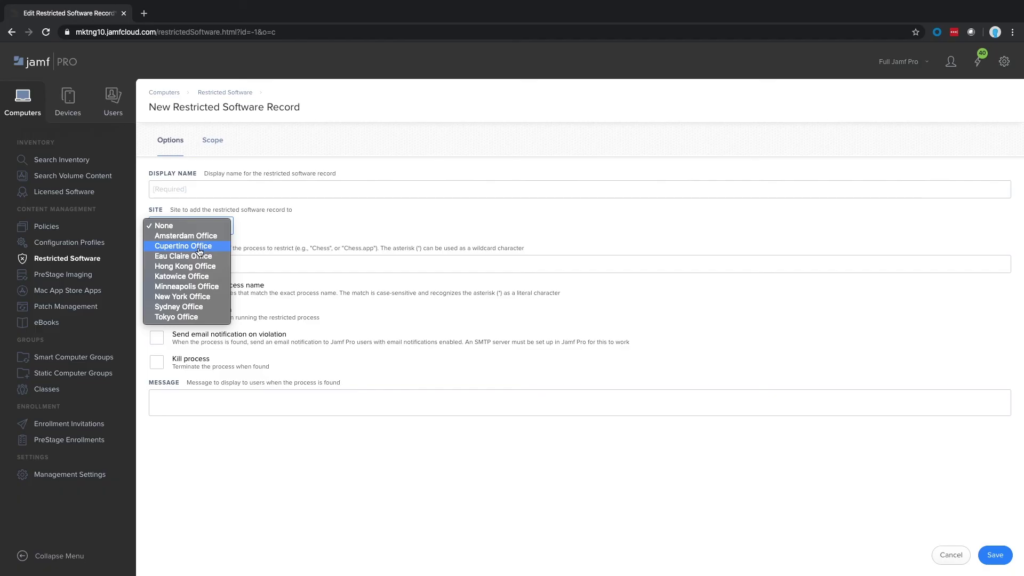
pyautogui.click(199, 255)
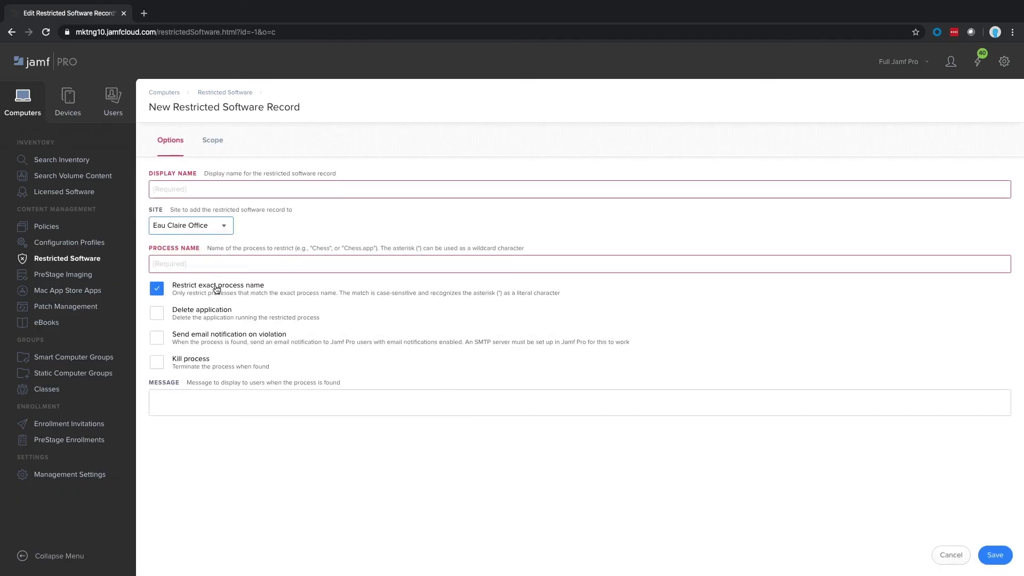
pyautogui.click(210, 313)
pyautogui.click(207, 334)
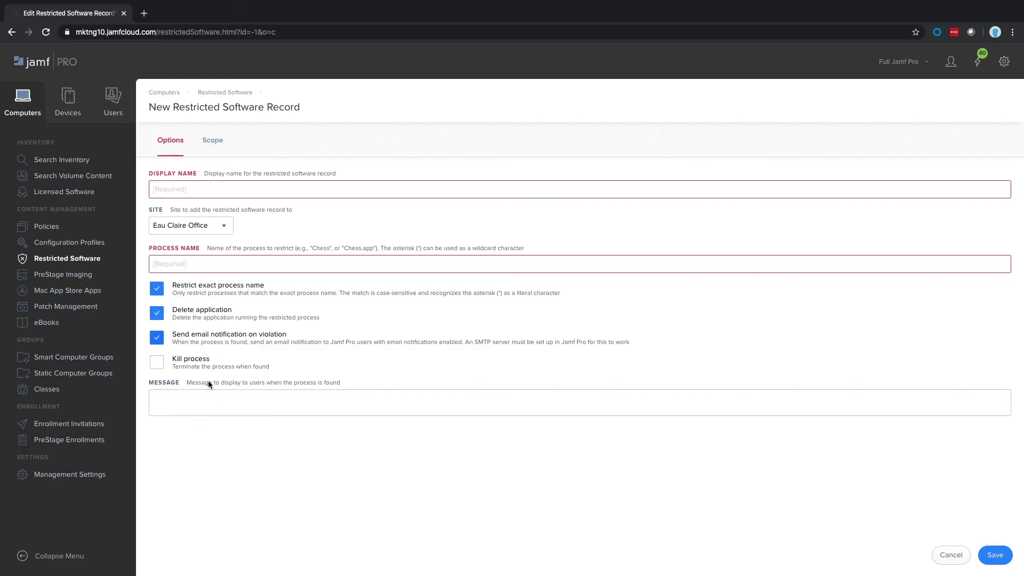
pyautogui.click(193, 366)
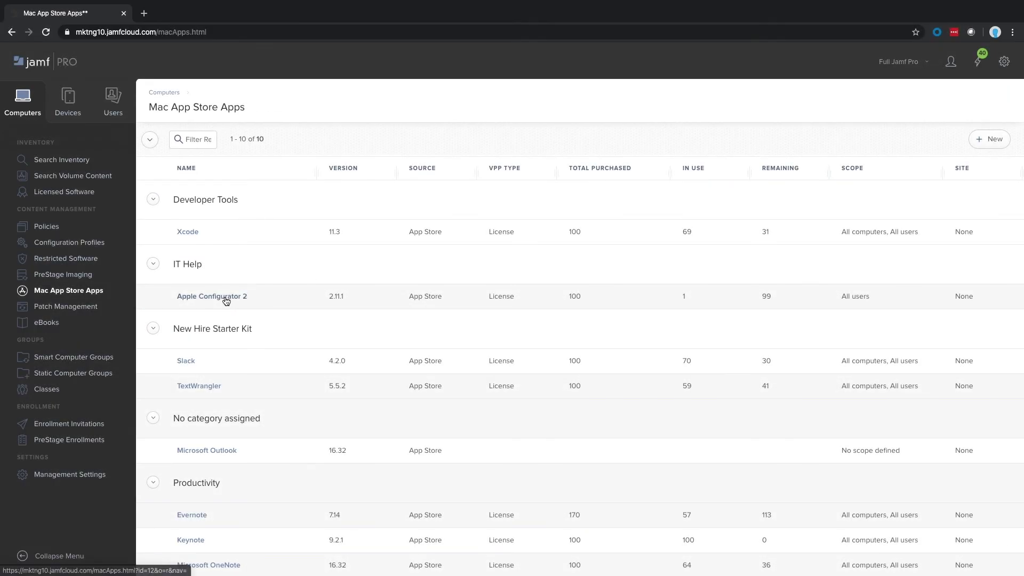
pyautogui.click(225, 297)
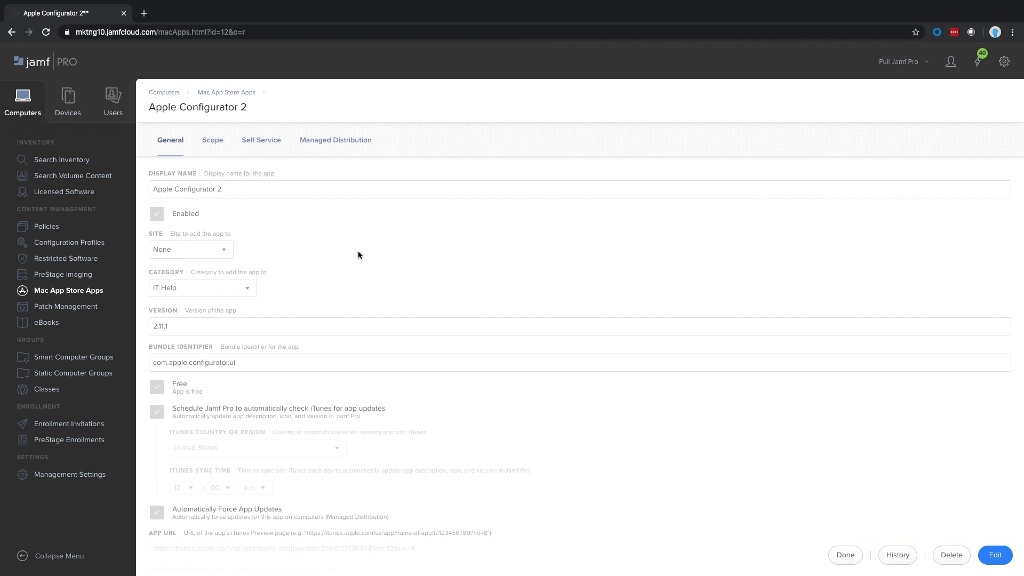
# Step: Edit Apple Configurator 2's Self Service settings: force viewing the description, add Featured and Developer Tools categories
pyautogui.click(256, 143)
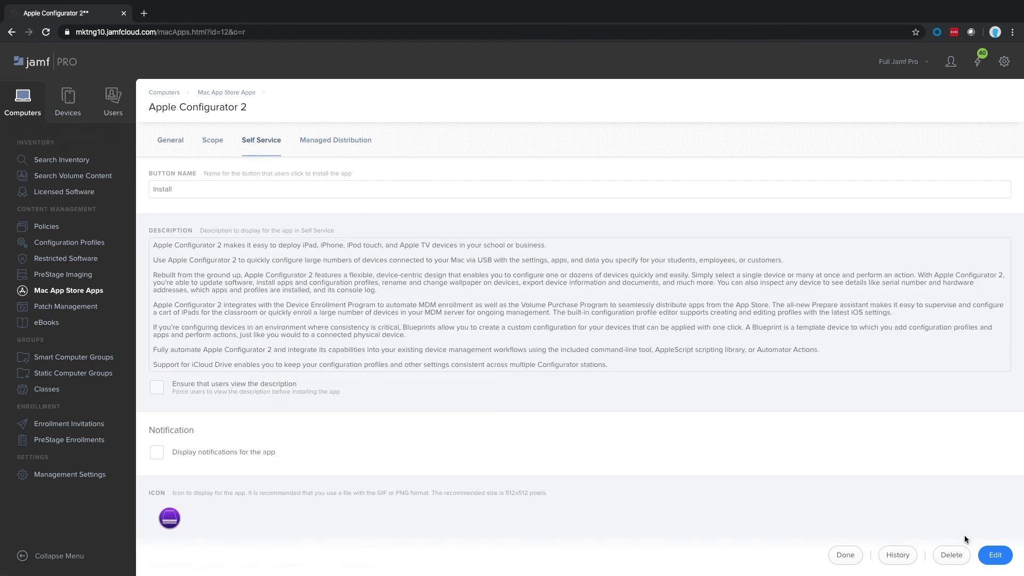
pyautogui.click(996, 555)
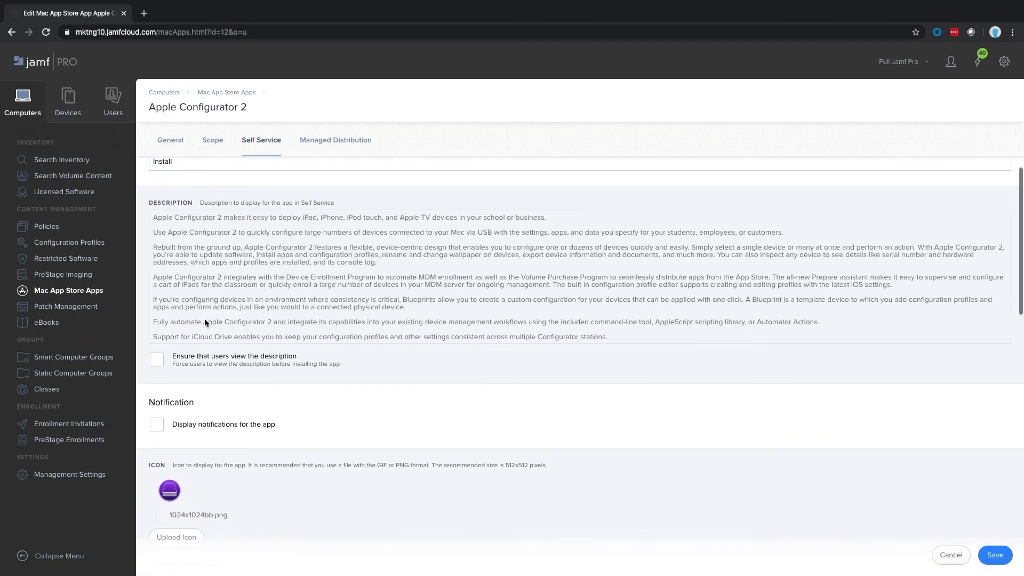
pyautogui.scroll(-2, 204, 318)
pyautogui.click(204, 318)
pyautogui.scroll(-3, 204, 318)
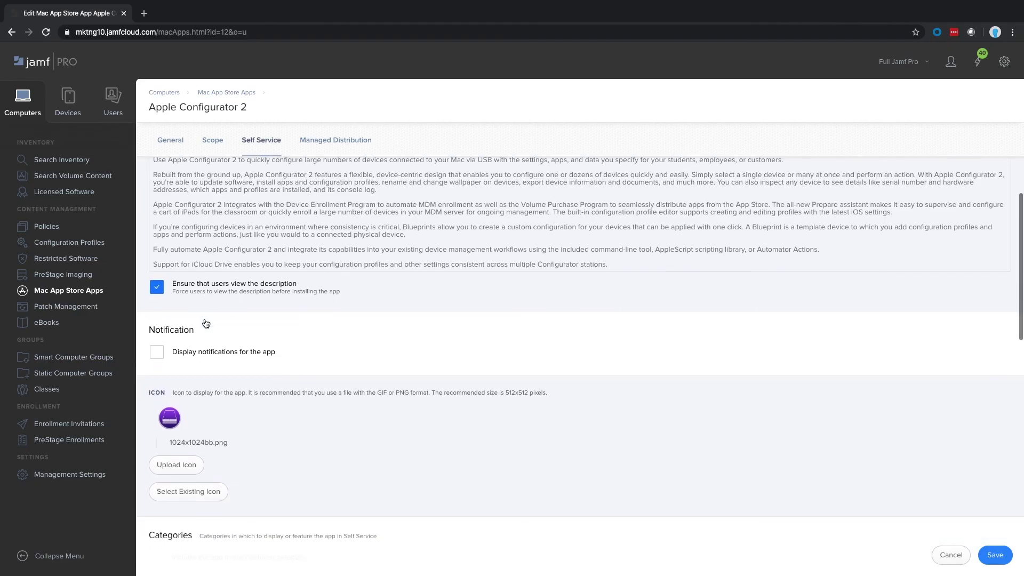
pyautogui.scroll(-5, 204, 320)
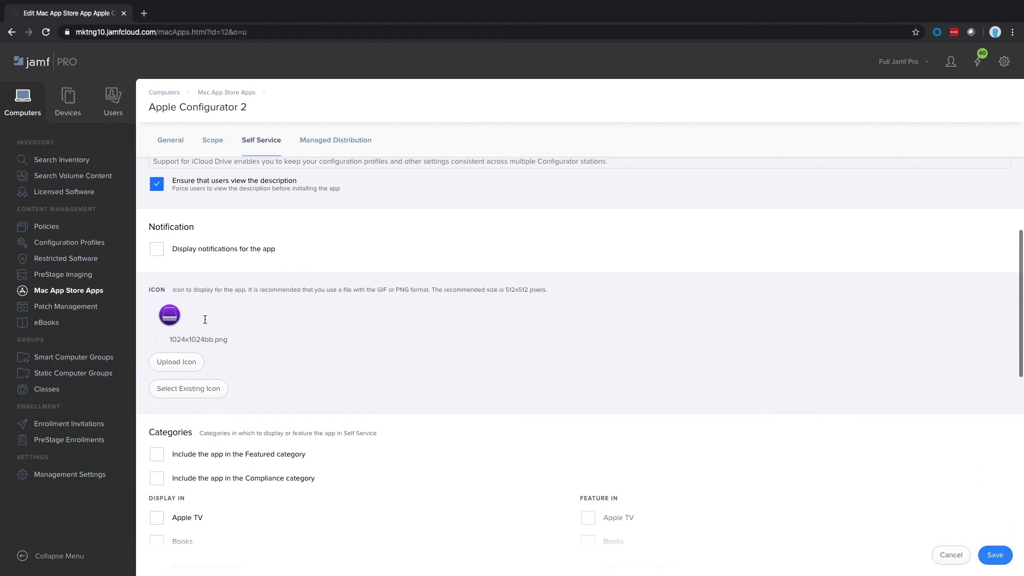
pyautogui.scroll(-2, 204, 318)
pyautogui.click(203, 329)
pyautogui.scroll(-5, 328, 326)
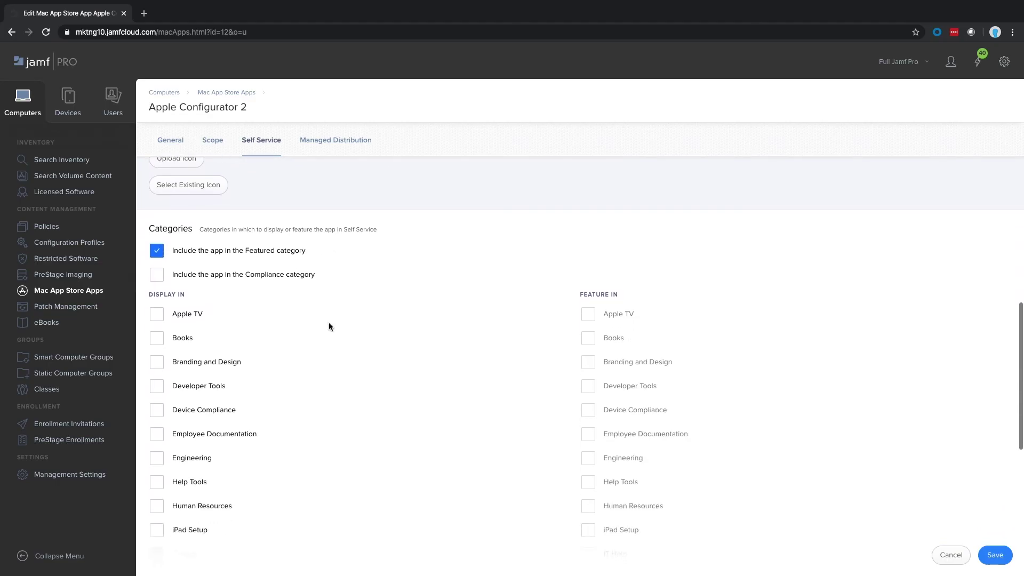
pyautogui.scroll(-1, 328, 326)
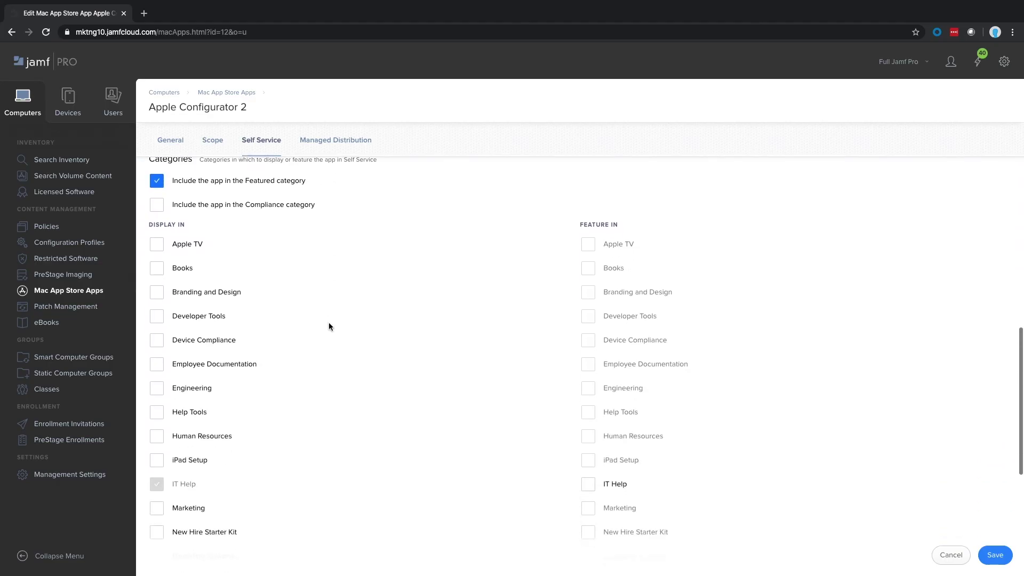
pyautogui.click(210, 317)
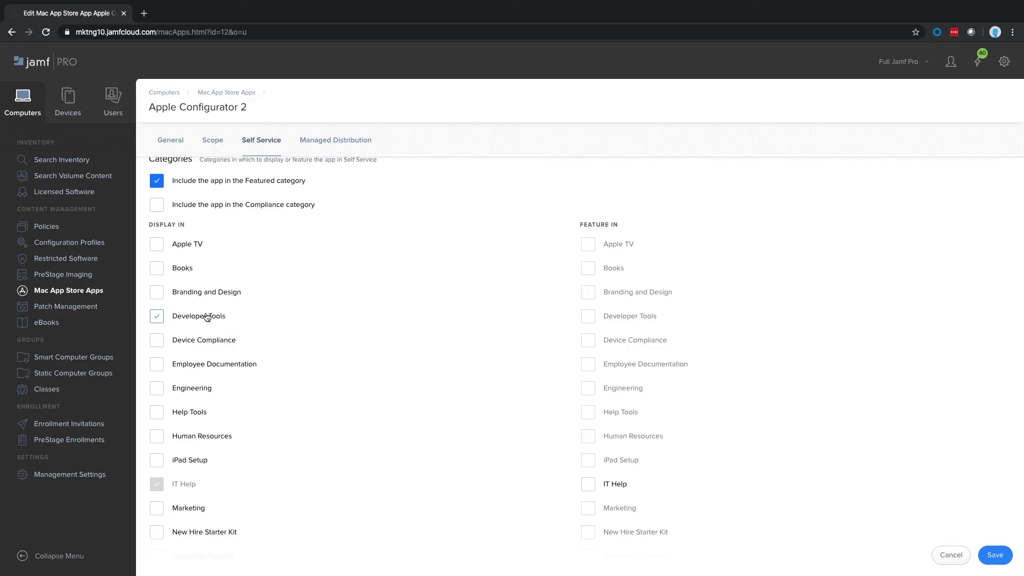
pyautogui.scroll(-1, 275, 314)
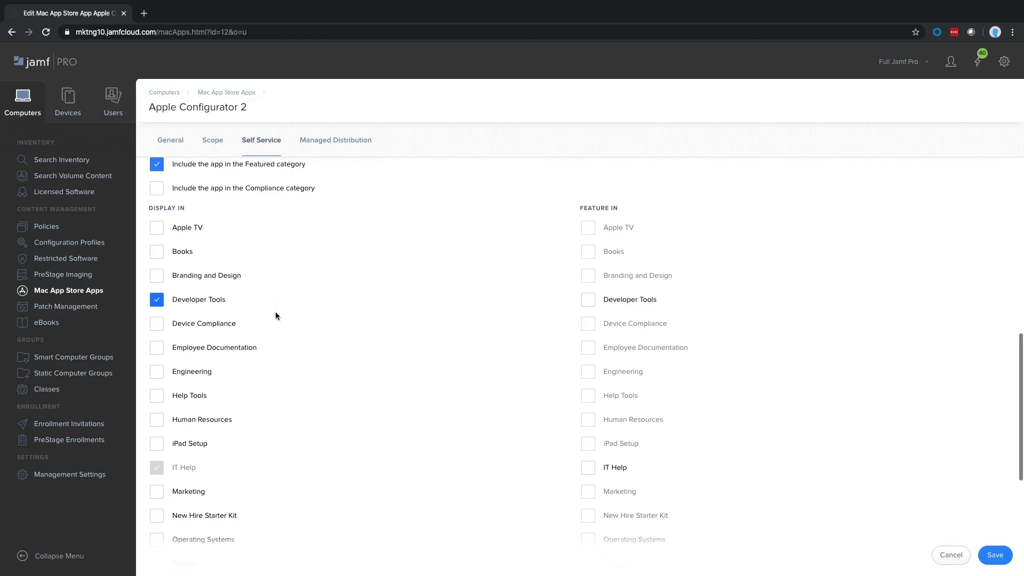